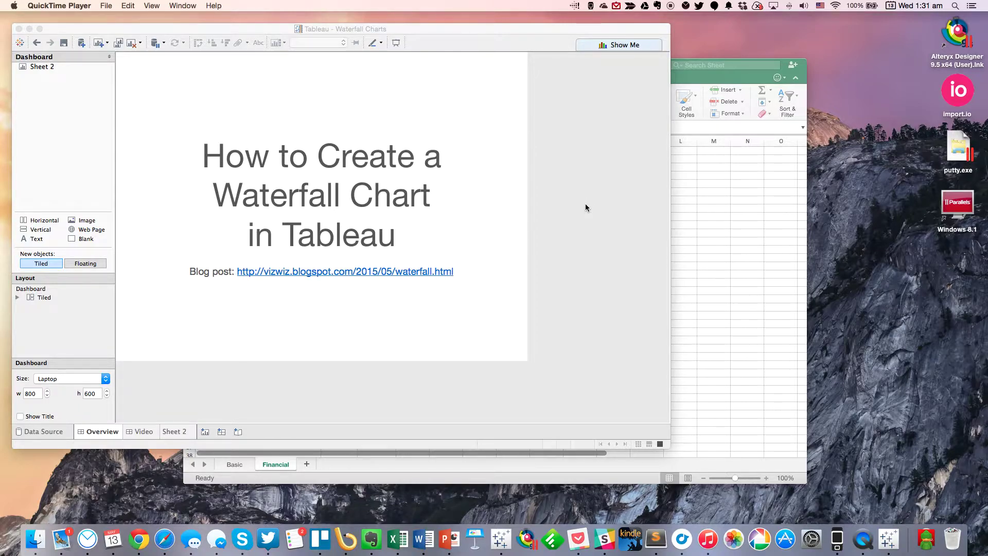
In Excel, open the Basic sheet and select the Component and Amount data in A1:B5
left_click(728, 78)
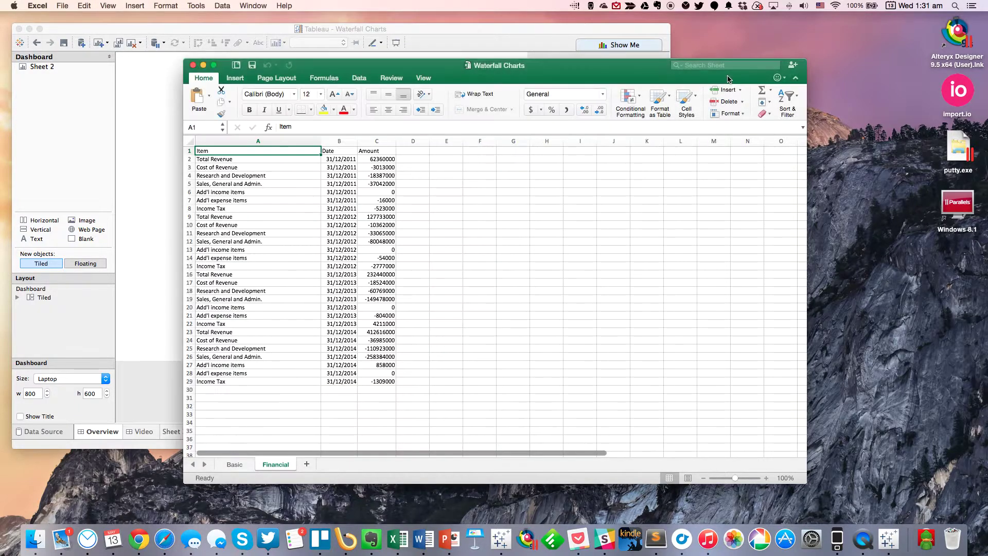
left_click(238, 465)
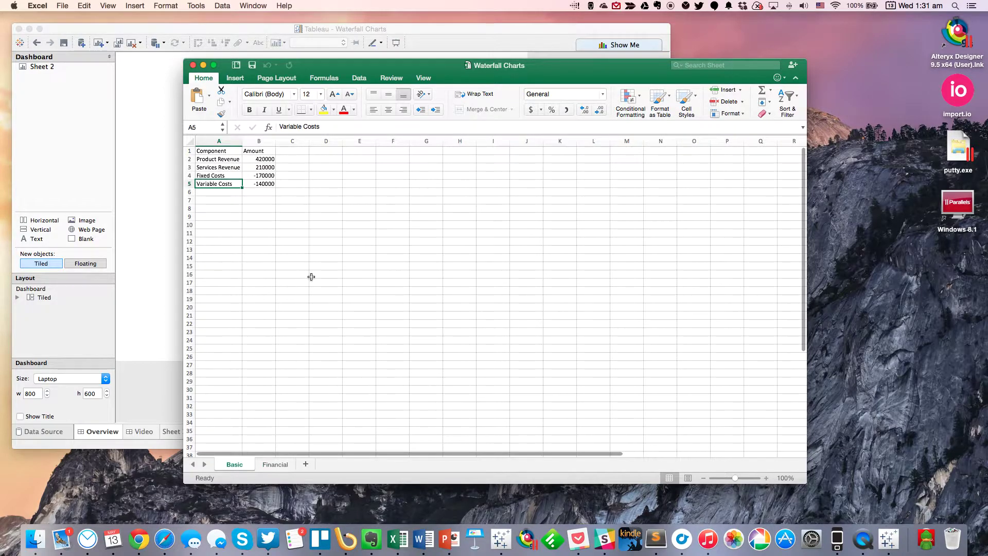
left_click_drag(221, 153, 260, 181)
Zoom the sheet to 200% and highlight the Fixed Costs and Variable Costs rows
left_click(425, 78)
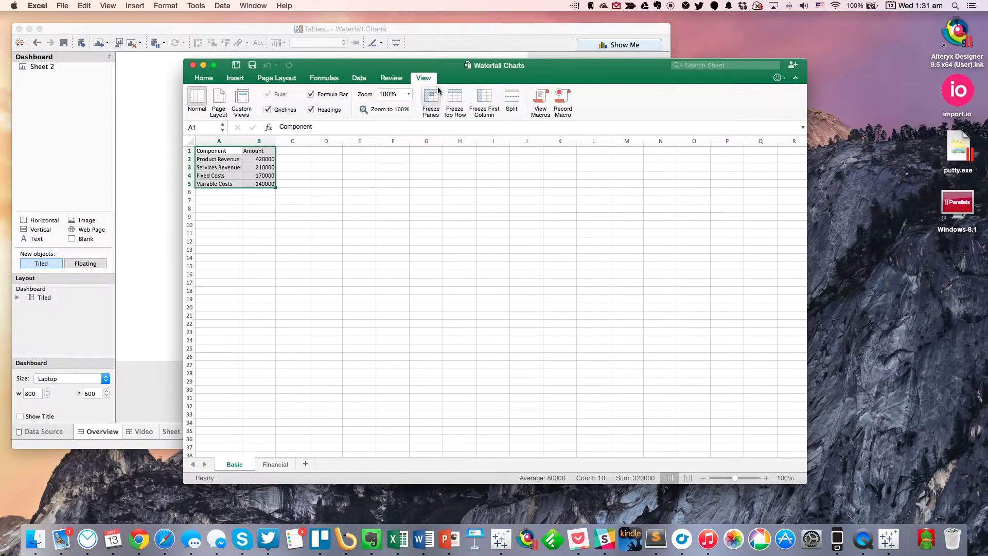
left_click(408, 94)
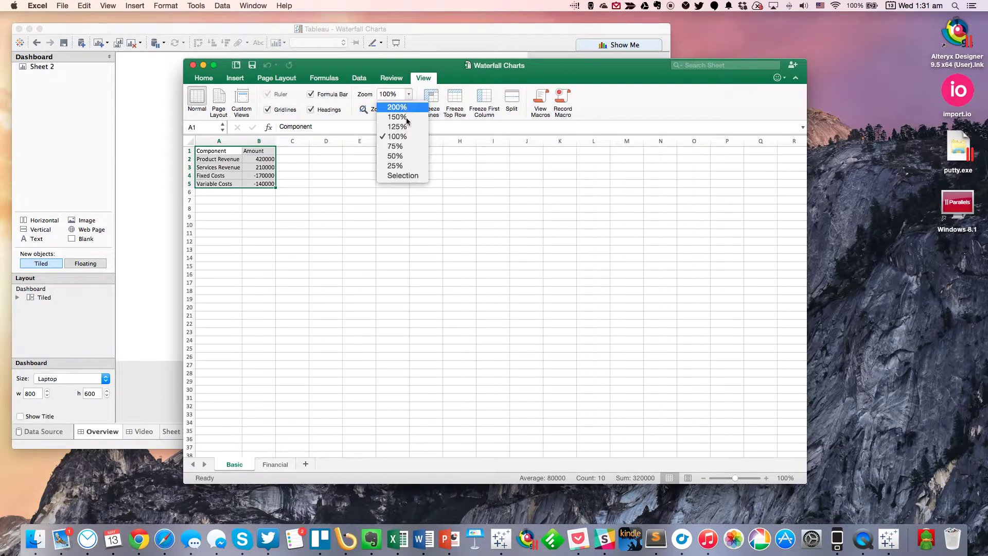
left_click(403, 107)
left_click(312, 282)
left_click_drag(271, 184, 265, 233)
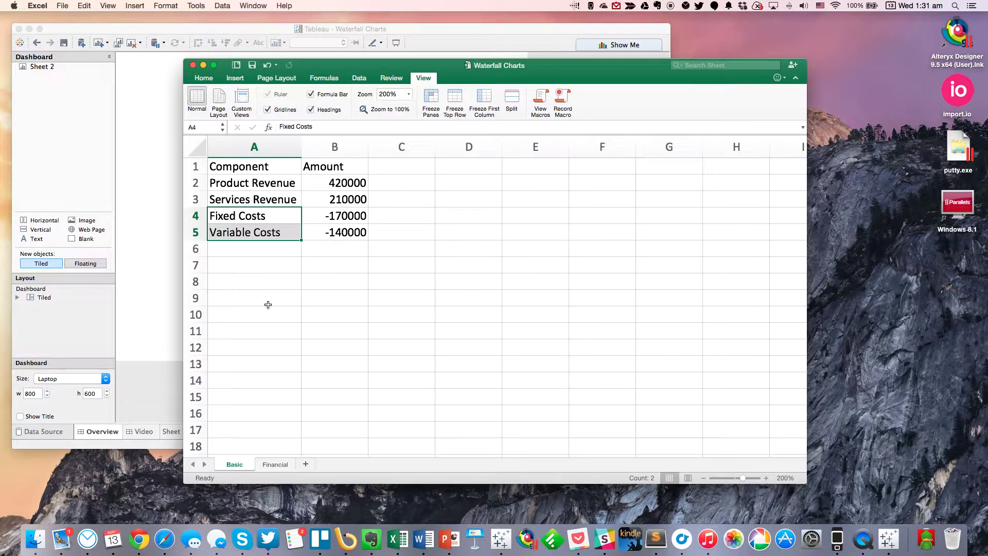
On Tableau's Sheet 2, plot SUM(Amount) by Component as bars, with Component on Columns and Amount on Rows
left_click(90, 181)
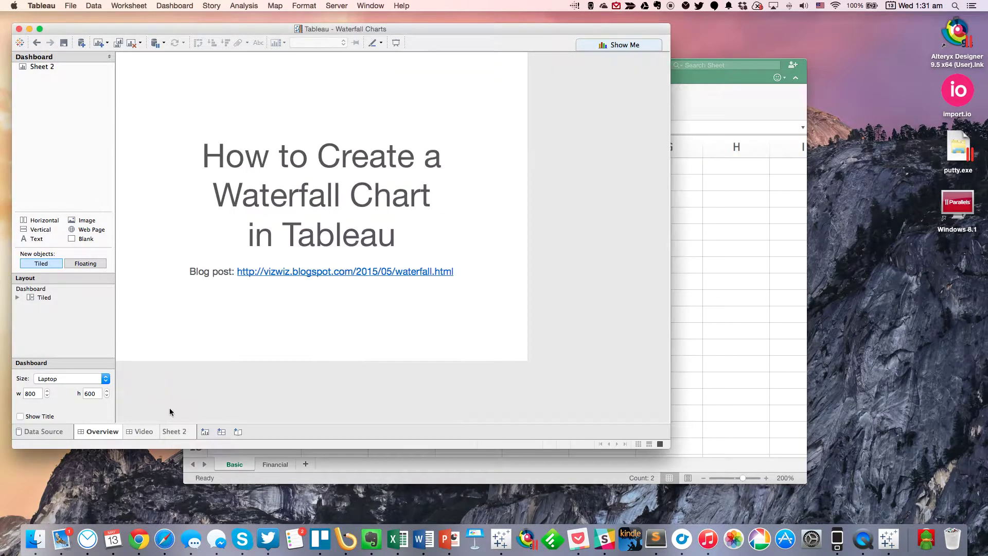
left_click(175, 432)
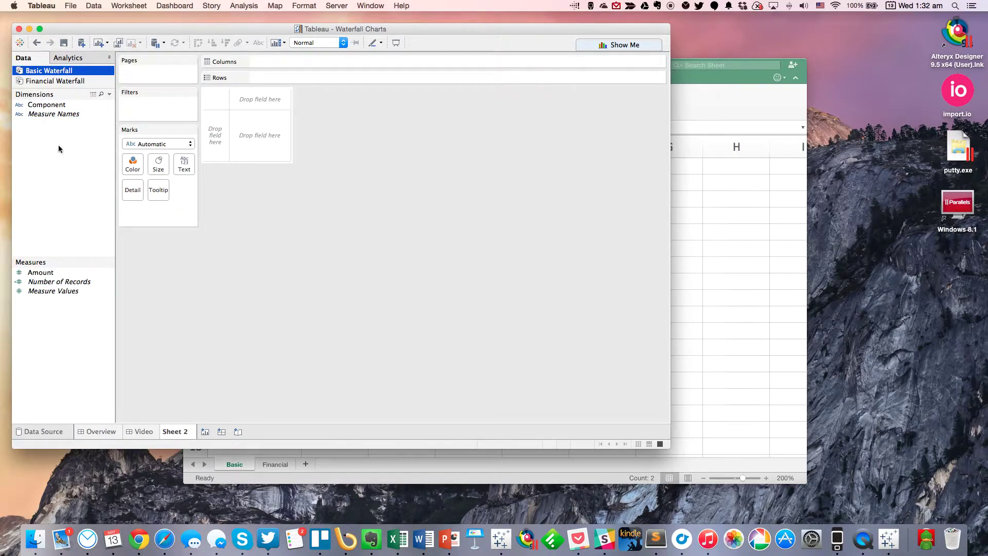
left_click_drag(58, 104, 283, 64)
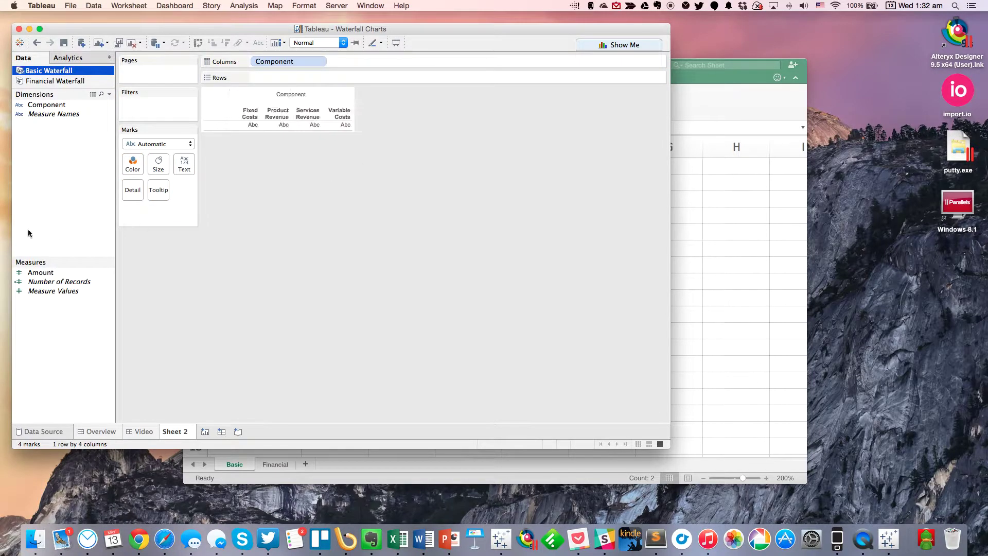
mouse_move(37, 272)
left_mouse_down()
mouse_move(154, 199)
mouse_move(266, 77)
left_mouse_up()
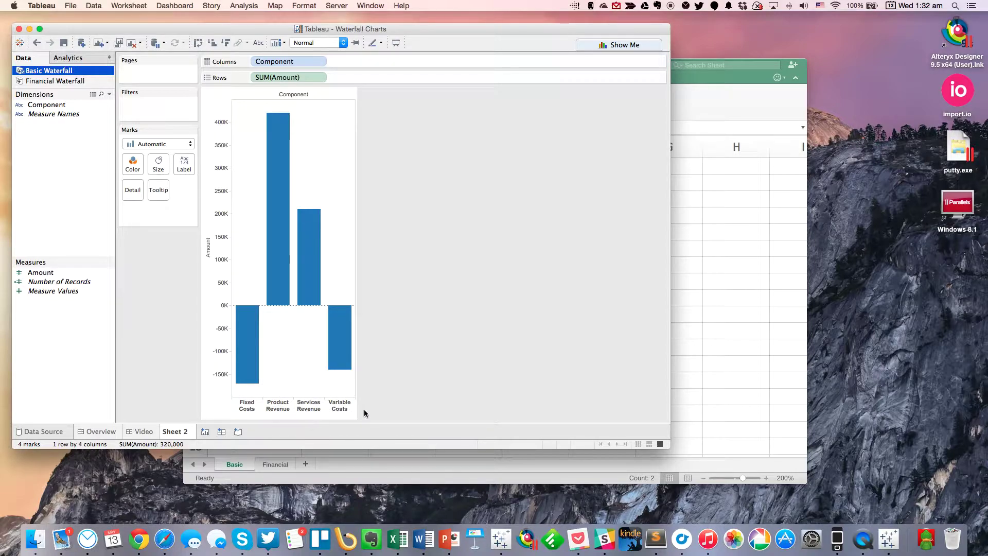
Give Component a manual default sort: Product Revenue, Services Revenue, Fixed Costs, Variable Costs
left_click(55, 107)
right_click(55, 106)
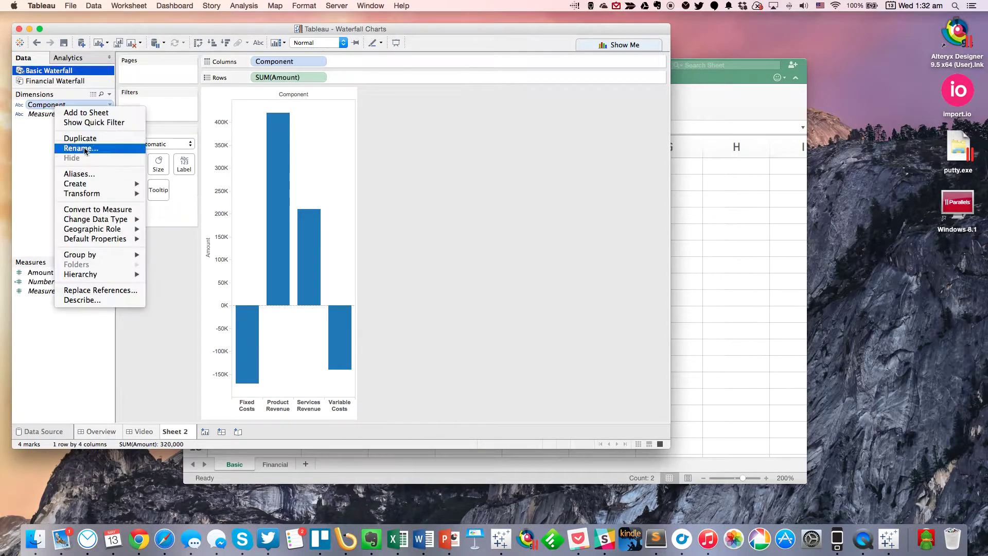
mouse_move(114, 240)
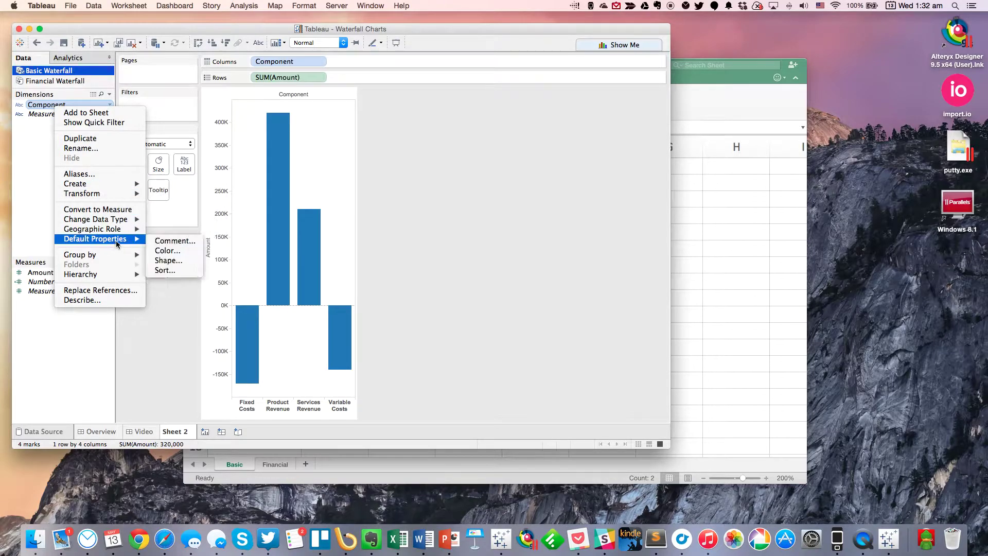
left_click(155, 271)
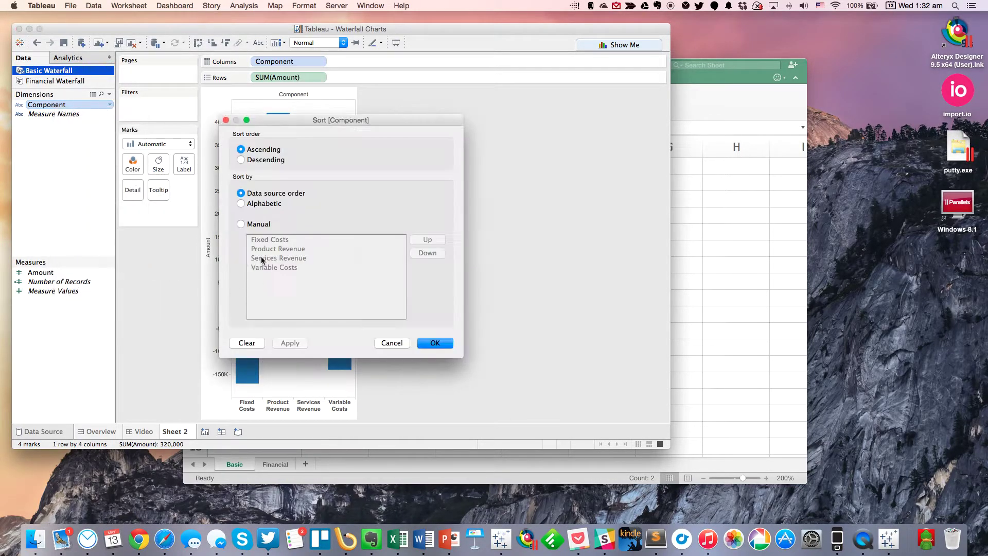
left_click(240, 224)
left_click(261, 247)
mouse_move(261, 244)
left_mouse_down()
mouse_move(256, 233)
mouse_move(267, 258)
mouse_move(268, 247)
left_mouse_up()
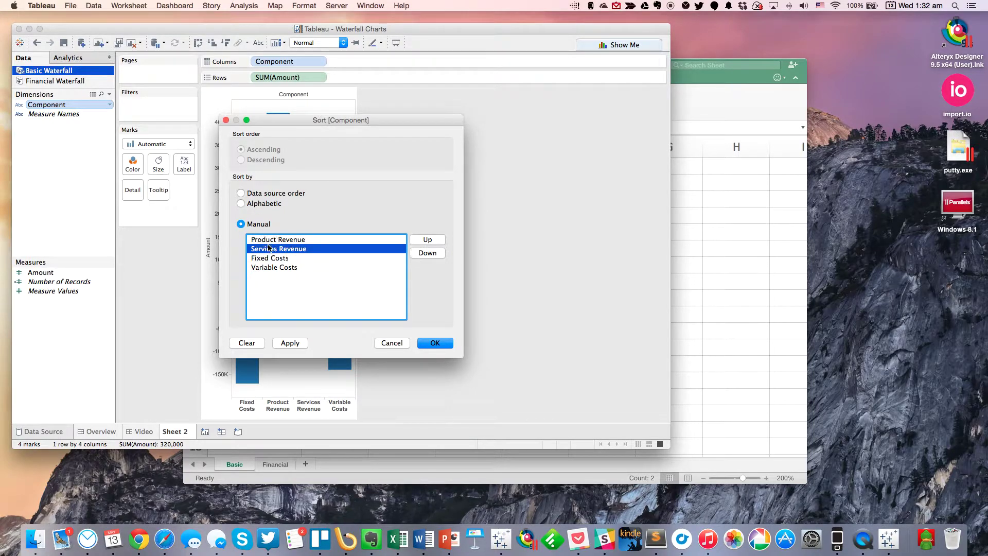
left_click(436, 343)
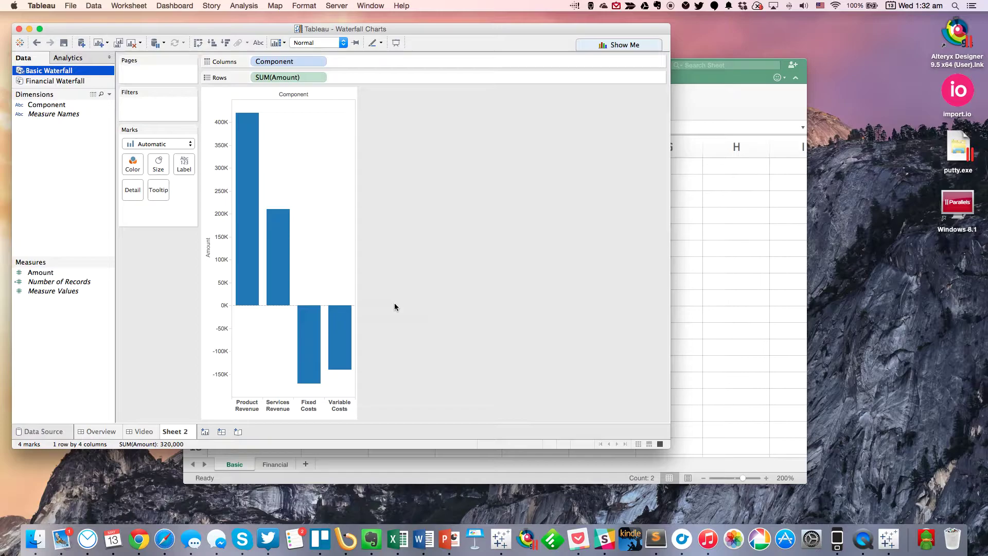
Change the mark type to Gantt Bar, trying Amount on Size and then removing it
left_click(146, 145)
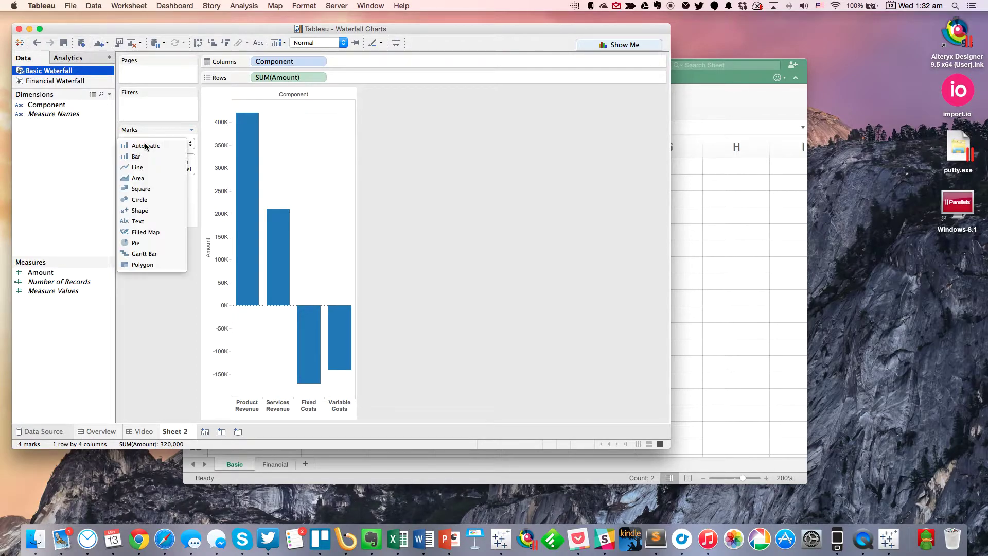
left_click(146, 253)
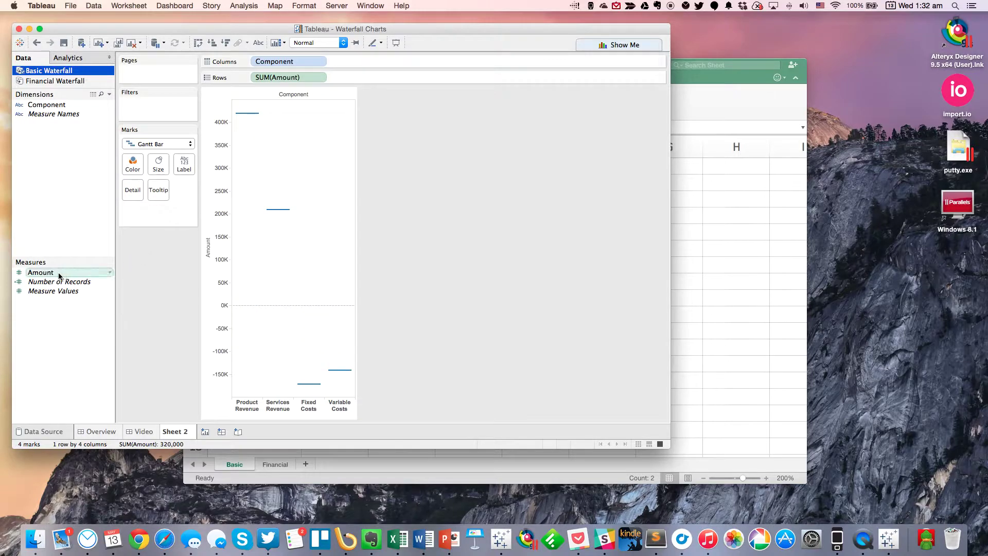
left_click_drag(54, 276, 165, 171)
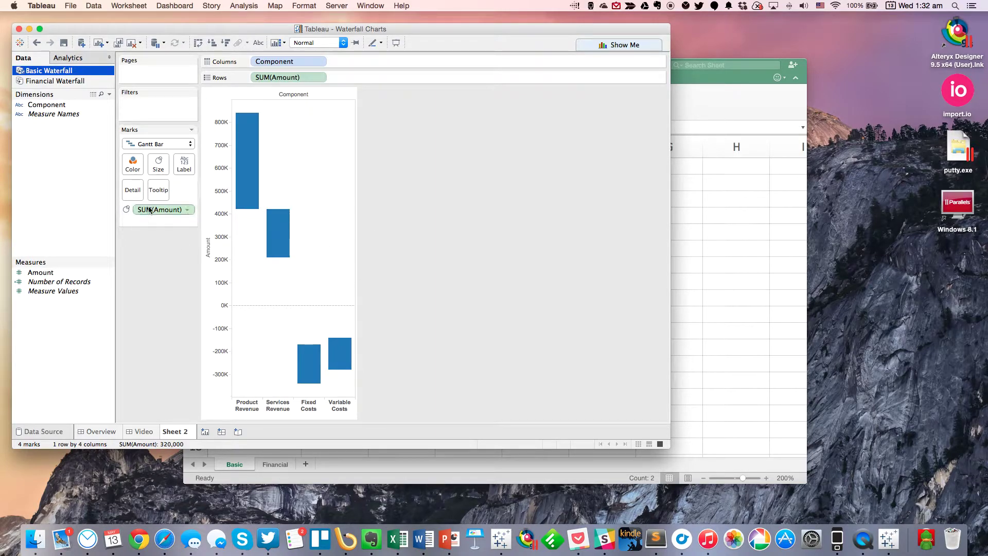
left_click_drag(157, 209, 39, 233)
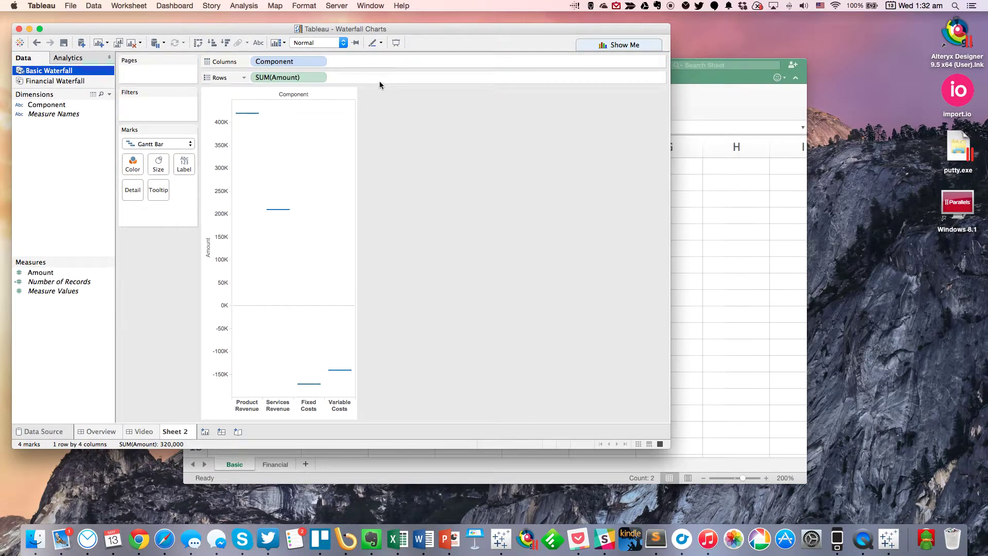
Apply a Running Total quick table calculation to SUM(Amount) on Rows
left_click(319, 78)
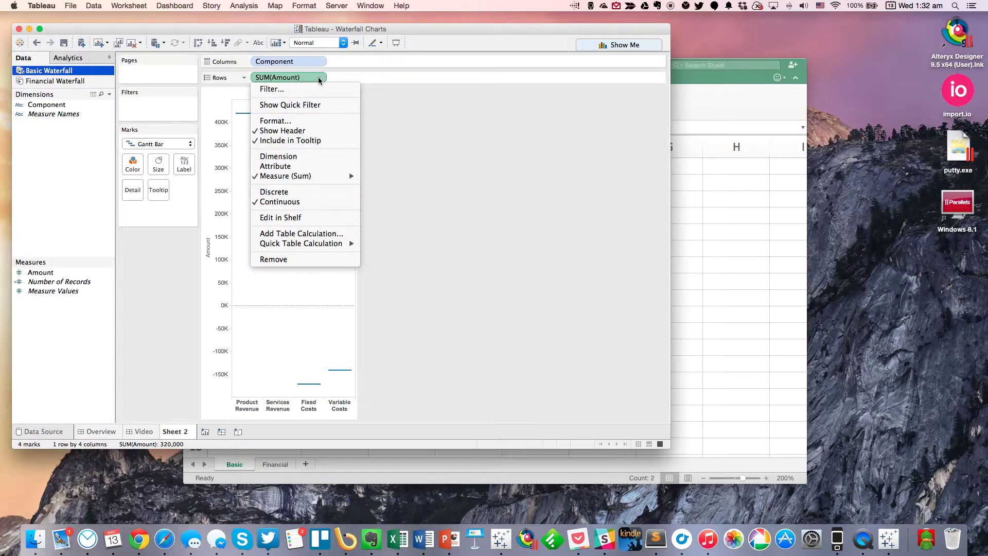
mouse_move(335, 243)
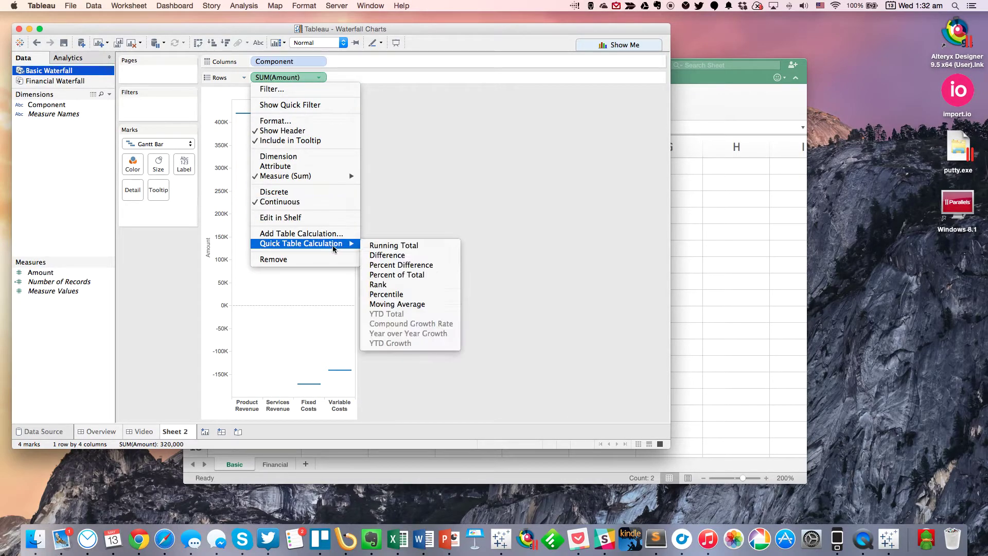
left_click(383, 245)
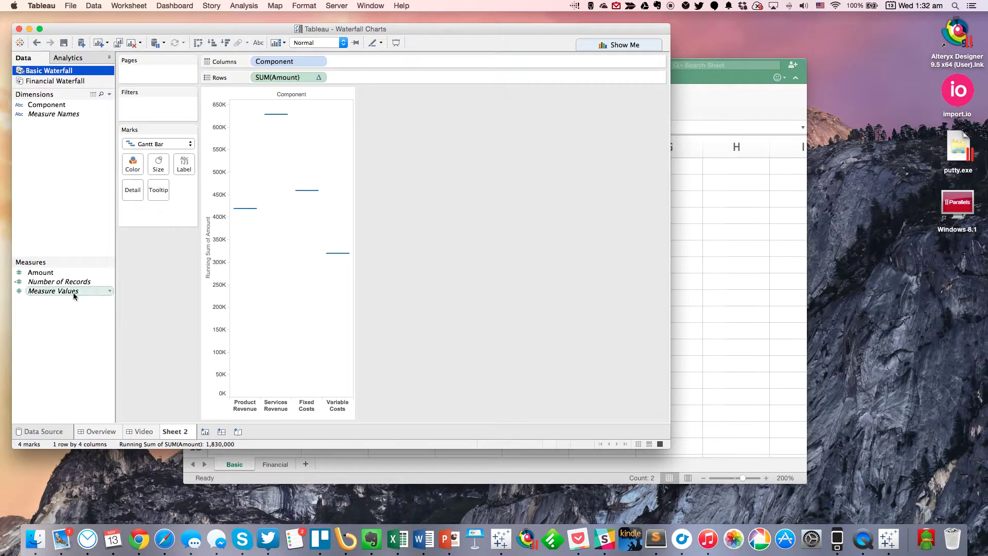
right_click(46, 276)
mouse_move(88, 342)
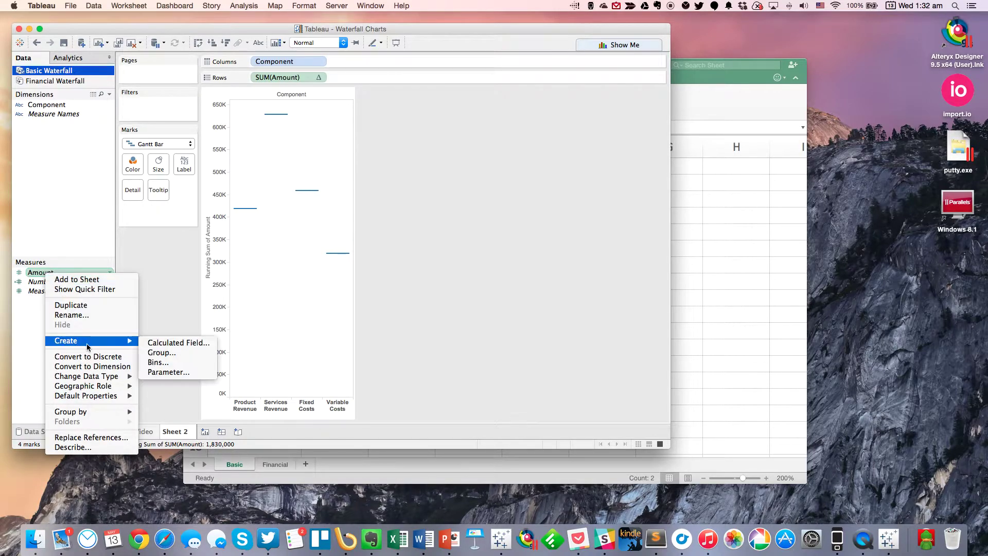
left_click(215, 336)
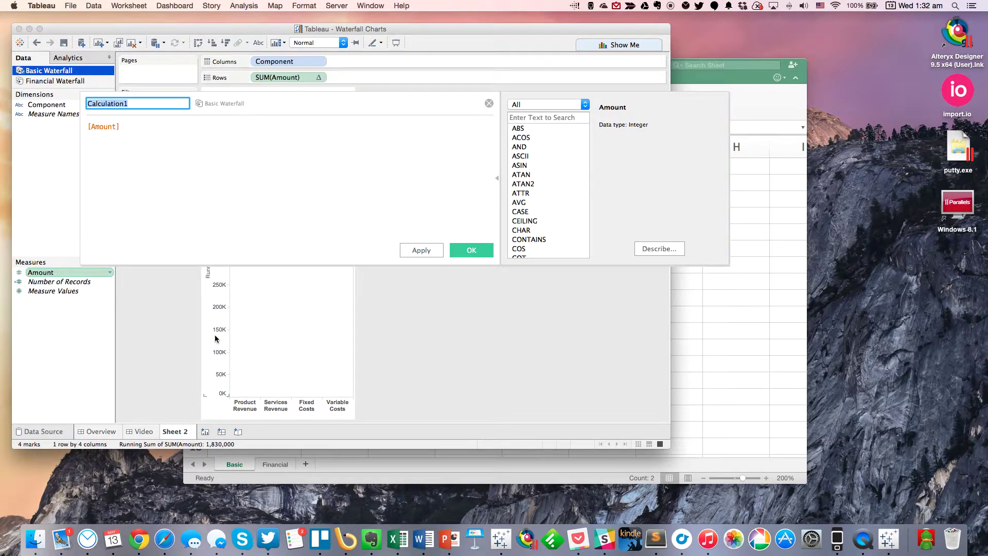
type("Neg Amount")
key("Tab")
key("Left")
type("-")
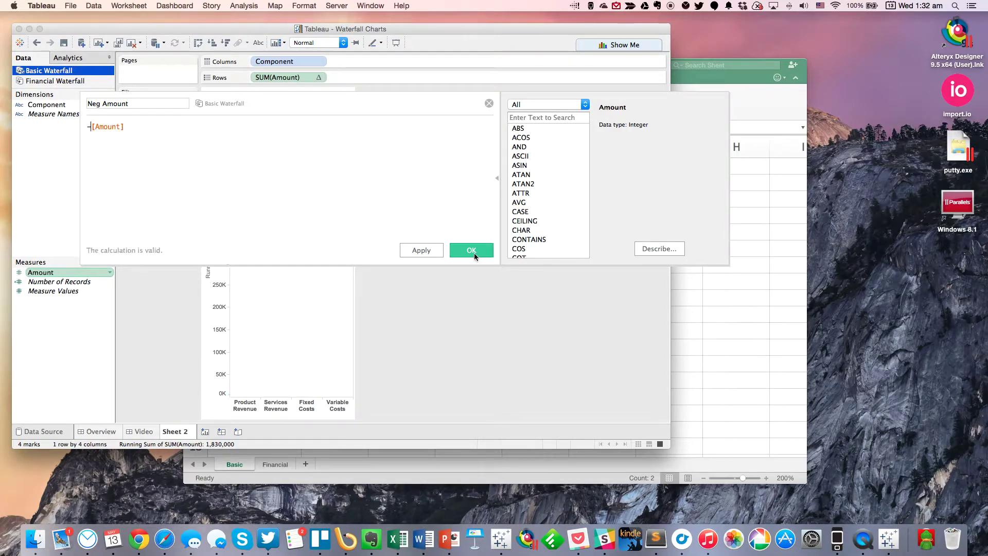
left_click(472, 251)
left_click_drag(63, 273, 161, 168)
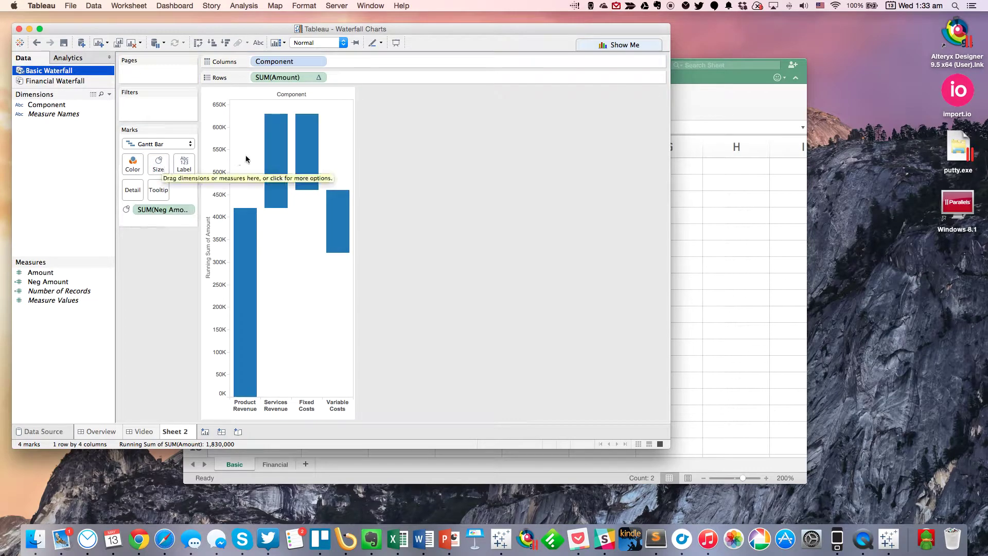
mouse_move(254, 303)
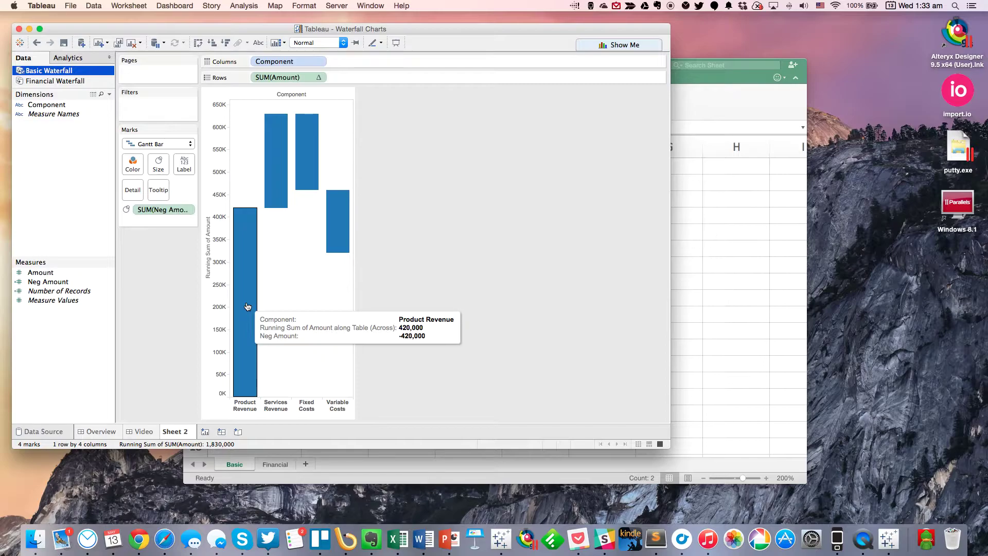
mouse_move(275, 184)
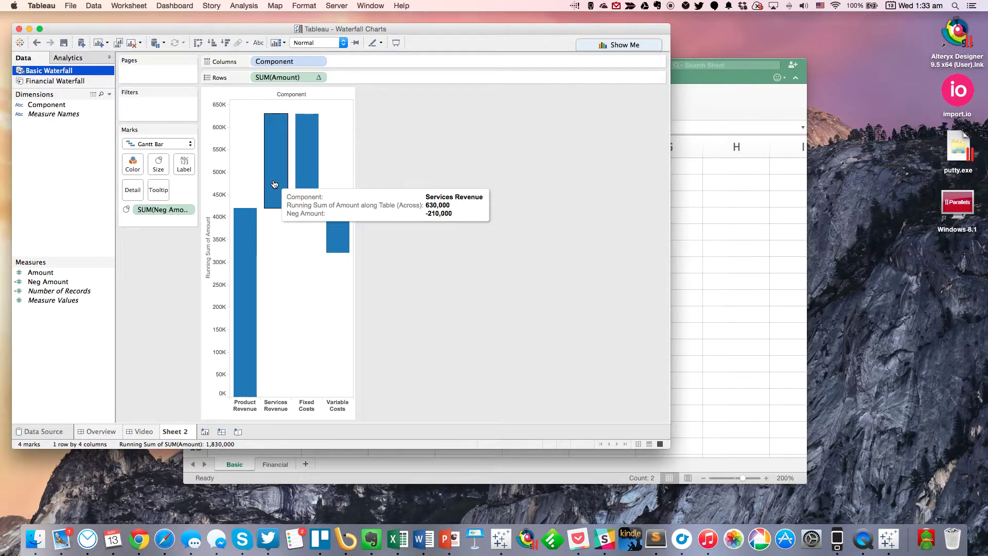
mouse_move(312, 172)
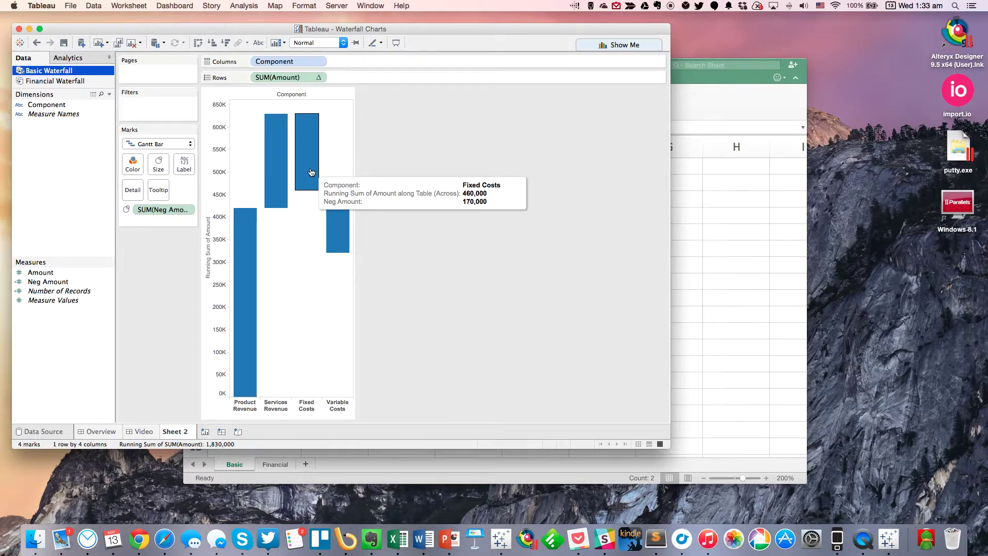
mouse_move(340, 254)
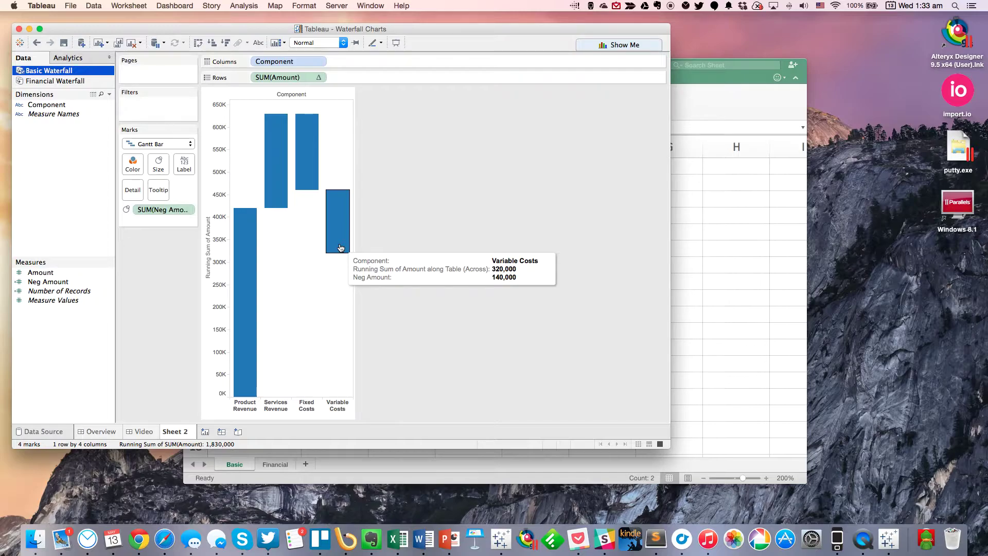
left_click(412, 205)
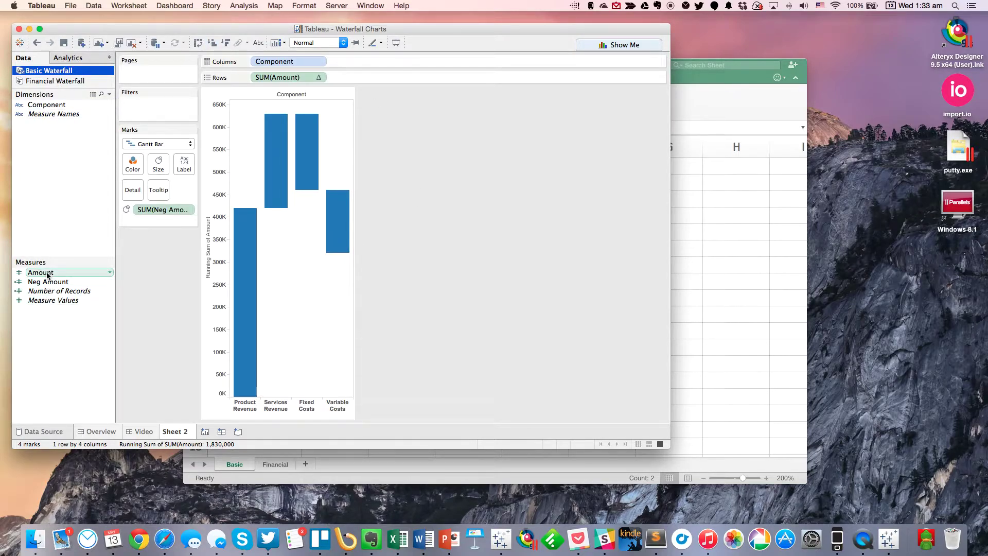
Colour bars by SUM(Amount) using the Red-Black Diverging palette centred at 0
left_click_drag(47, 275, 133, 163)
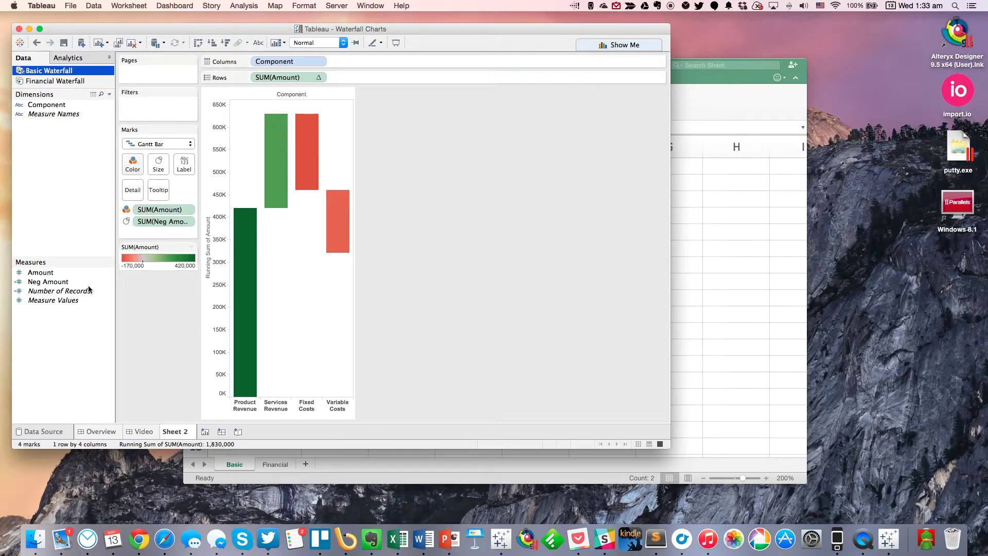
right_click(53, 277)
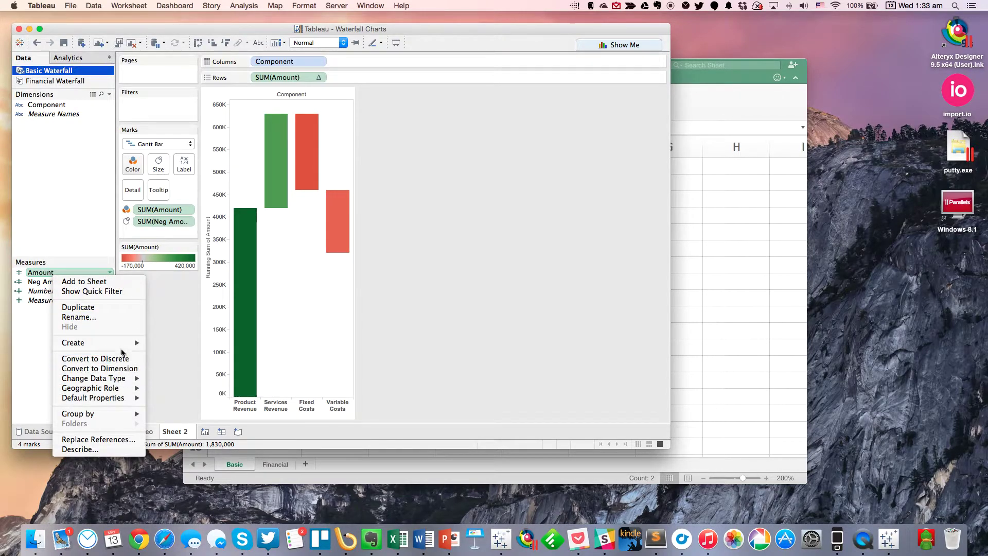
mouse_move(122, 390)
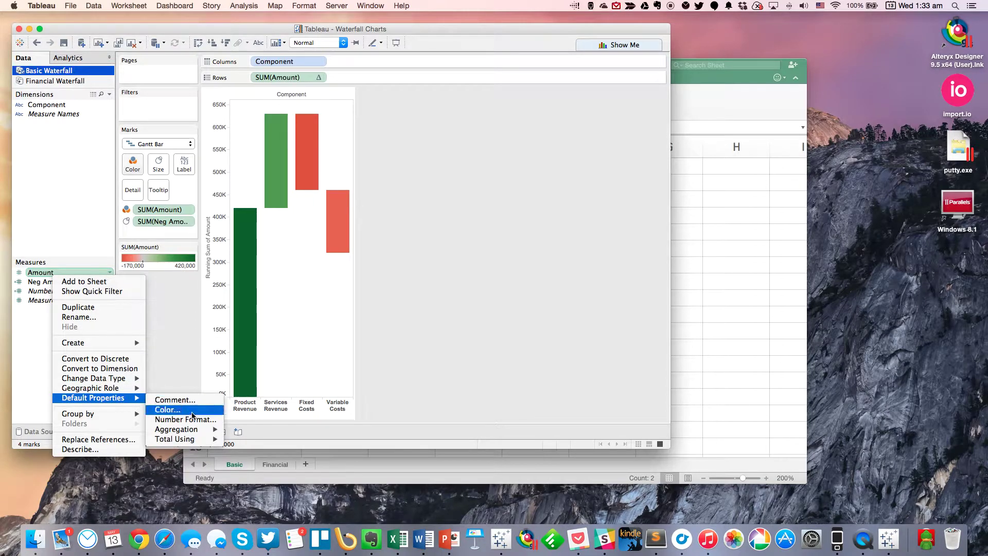
left_click(192, 415)
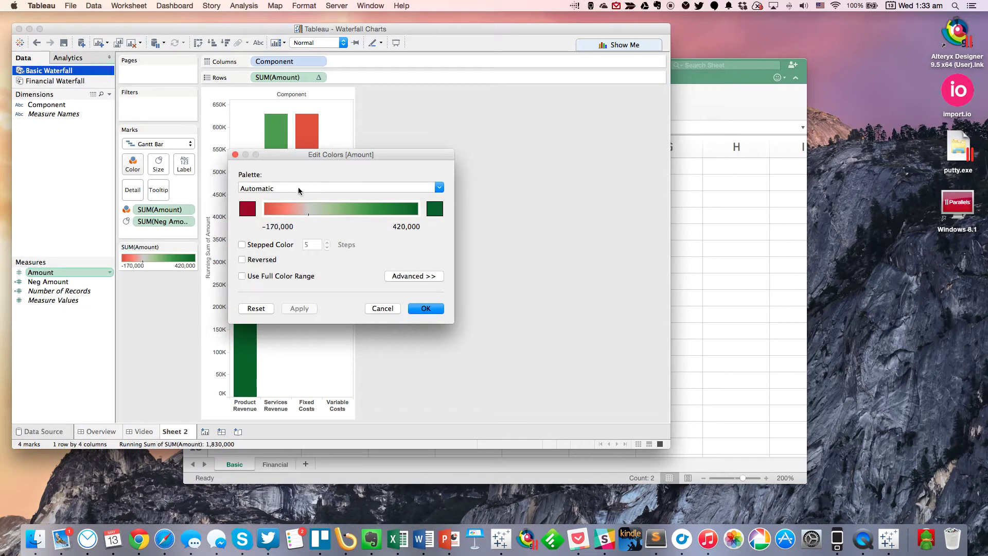
left_click(298, 188)
left_click(286, 190)
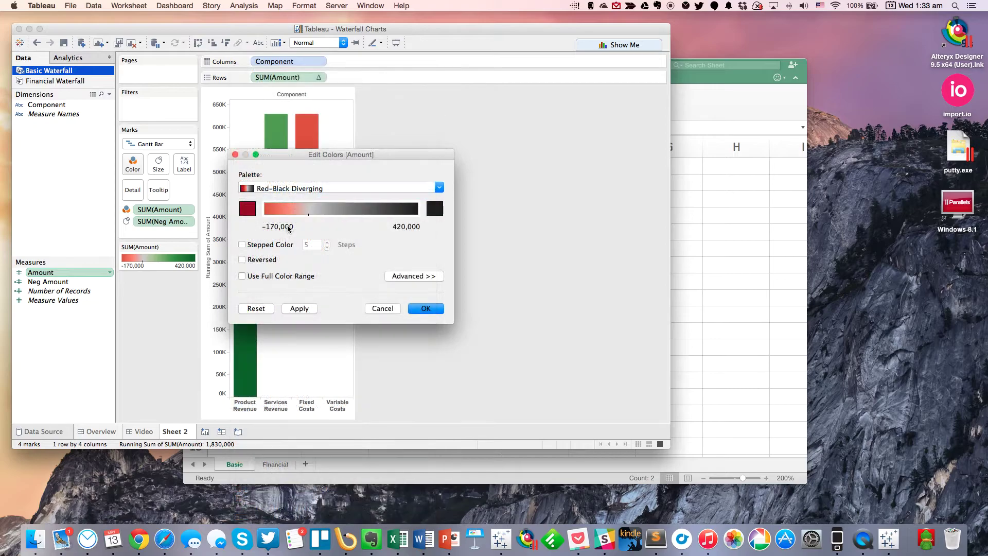
left_click(410, 276)
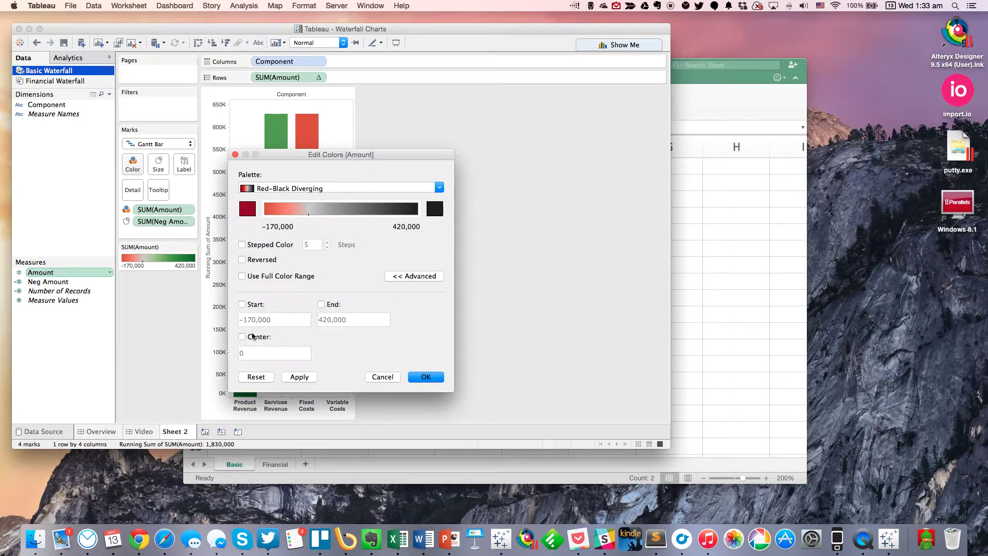
left_click(242, 337)
Confirm the colours, show row Grand Totals, and hide the Component column field label
left_click(429, 379)
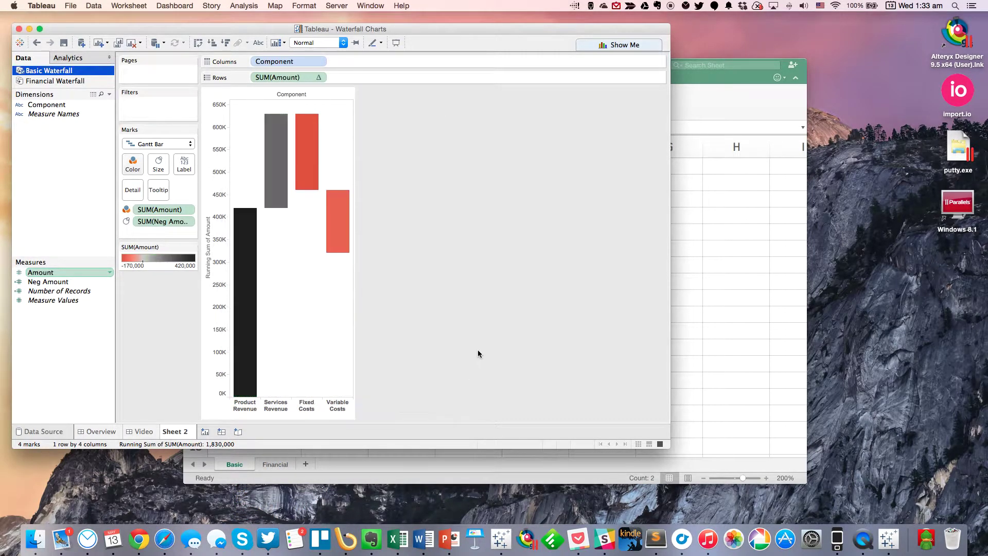
left_click(245, 6)
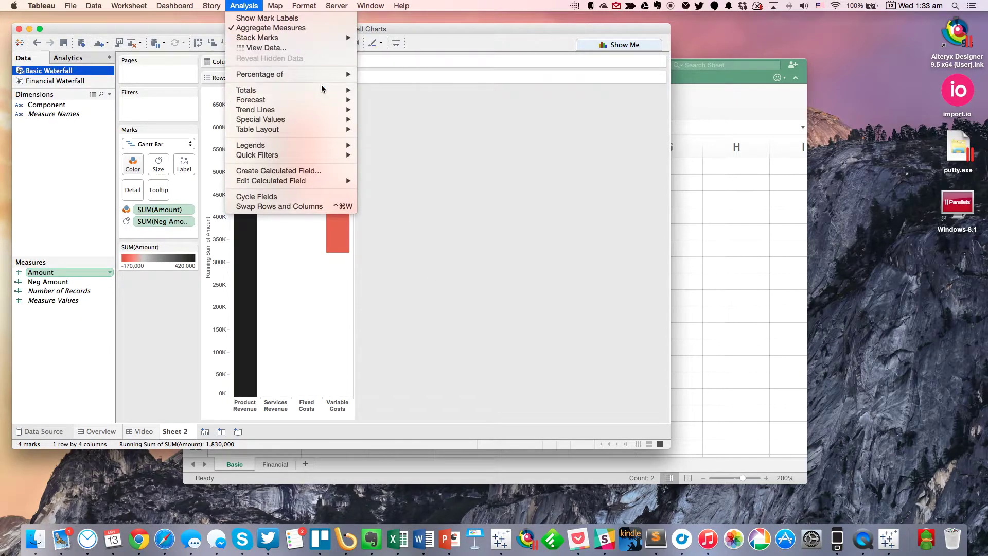
left_click(389, 88)
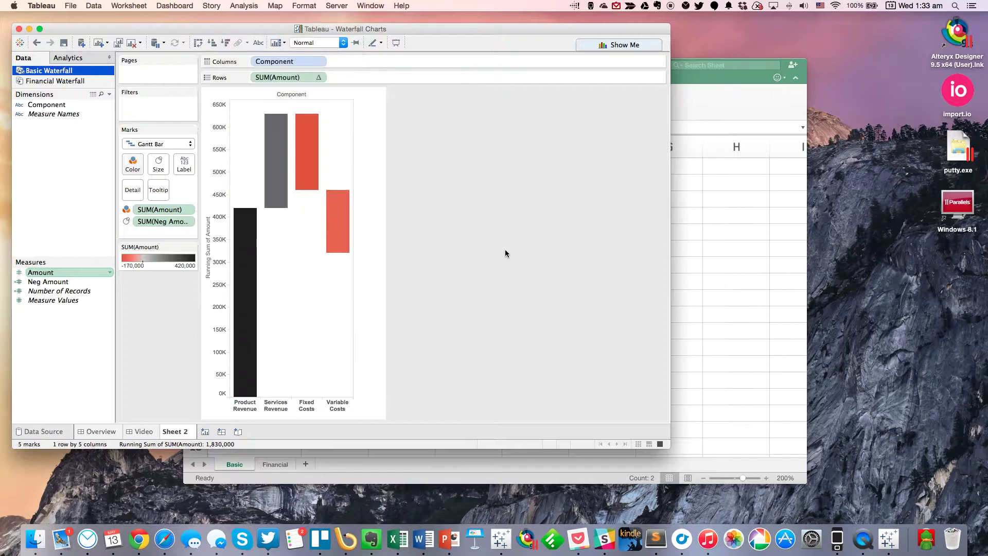
right_click(295, 93)
left_click(320, 136)
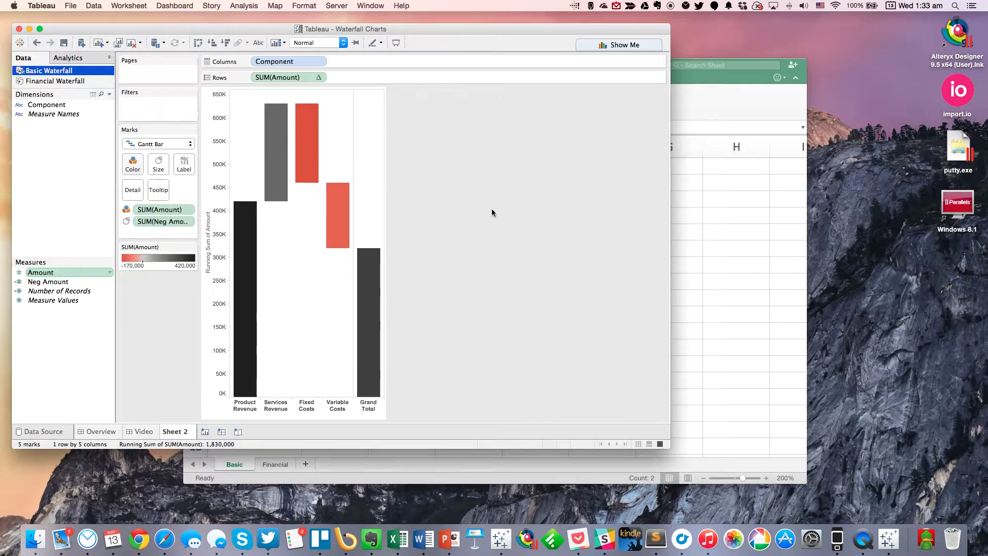
Rename the sheet 'Basic Waterfall' and clear the 'Running Sum of Amount' axis title
double_click(186, 431)
type("Basic Waterfall")
key("Return")
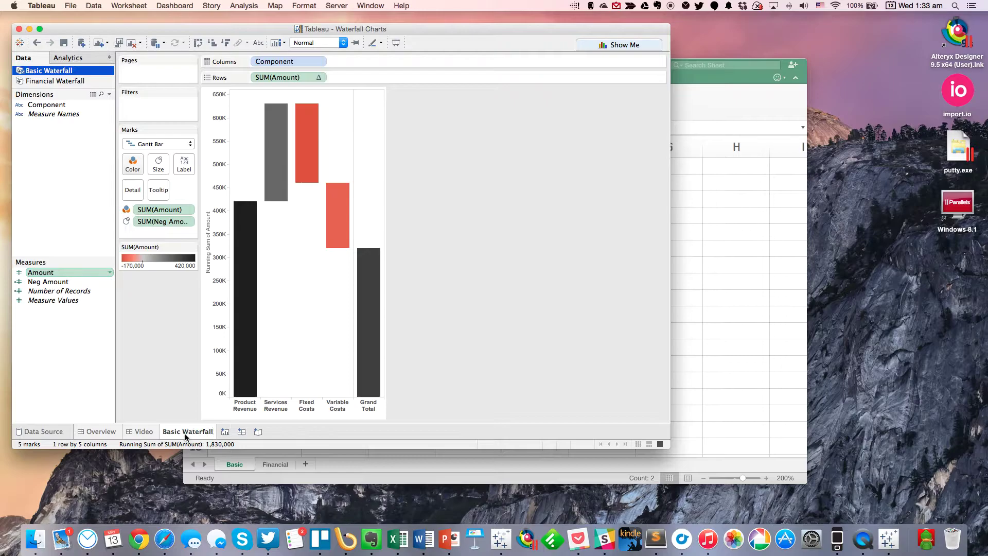
double_click(217, 301)
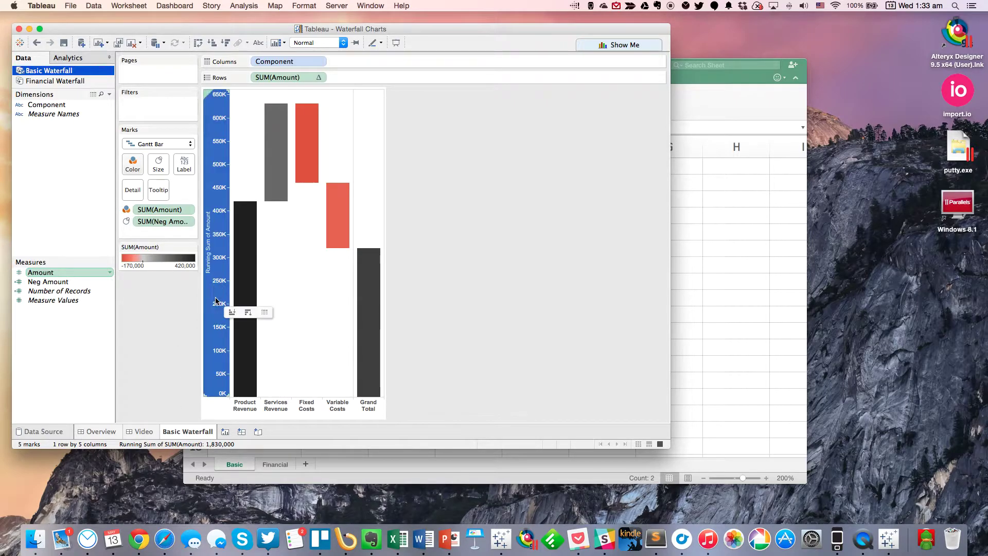
triple_click(412, 290)
key("BackSpace")
left_click(457, 351)
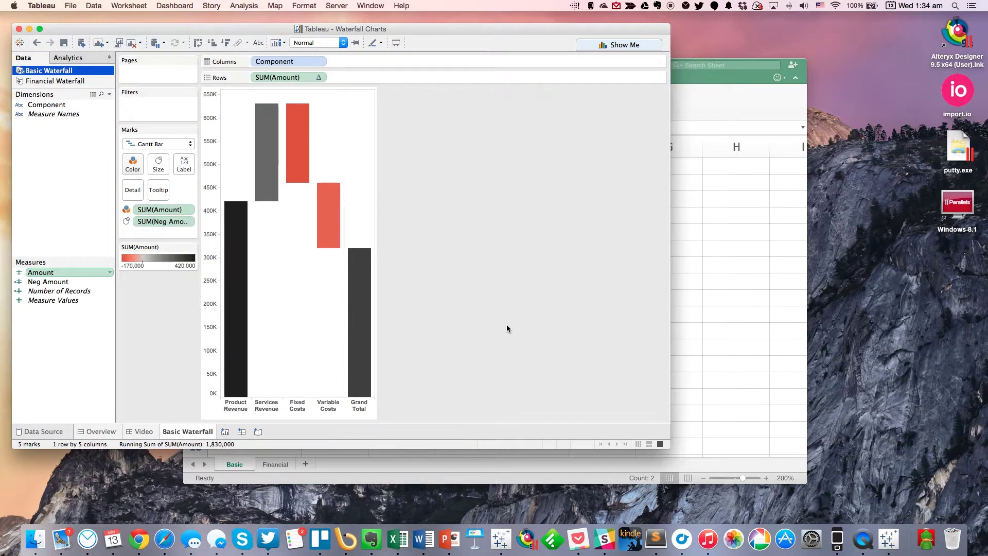
In the Borders format settings, undo a trial Column Divider style and set the Grand Total pane border to None
right_click(286, 315)
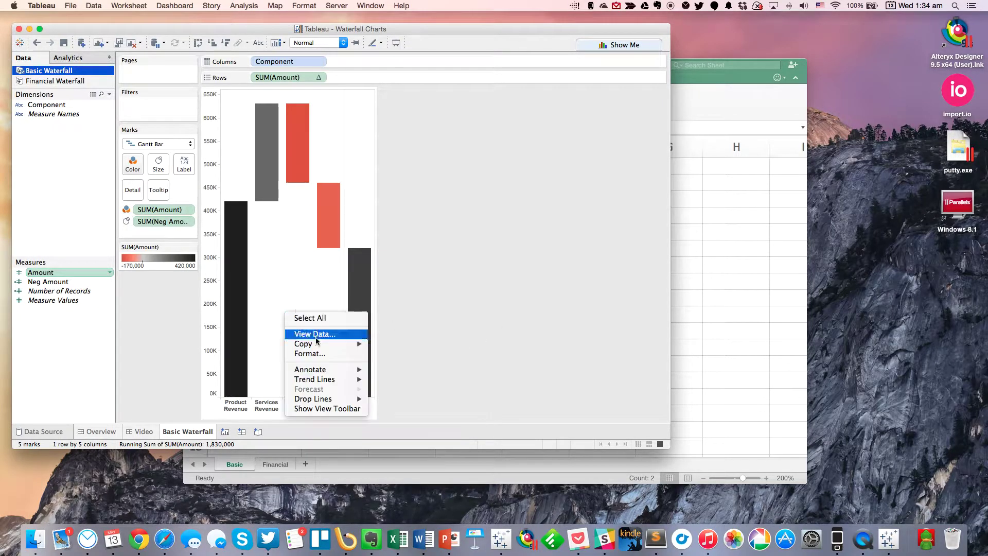
left_click(314, 352)
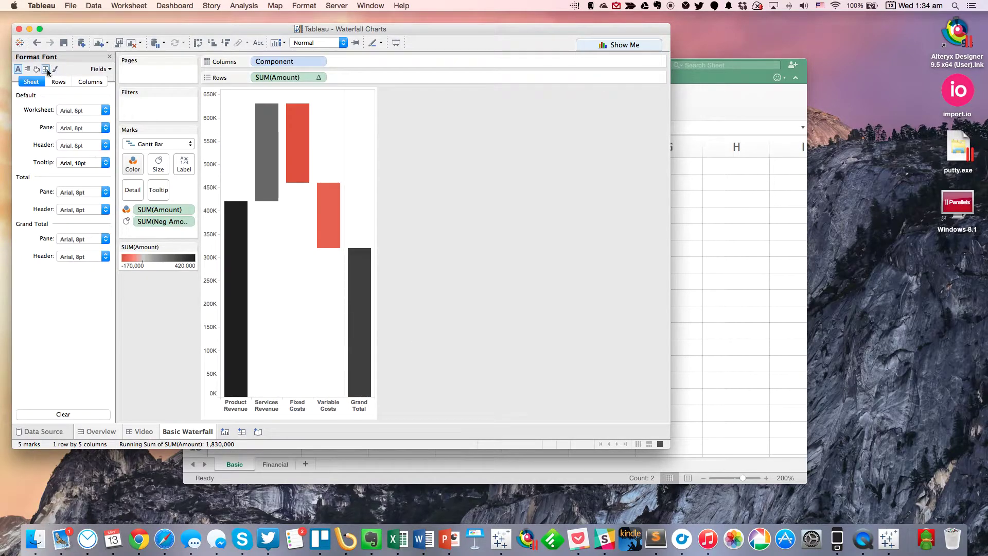
left_click(55, 68)
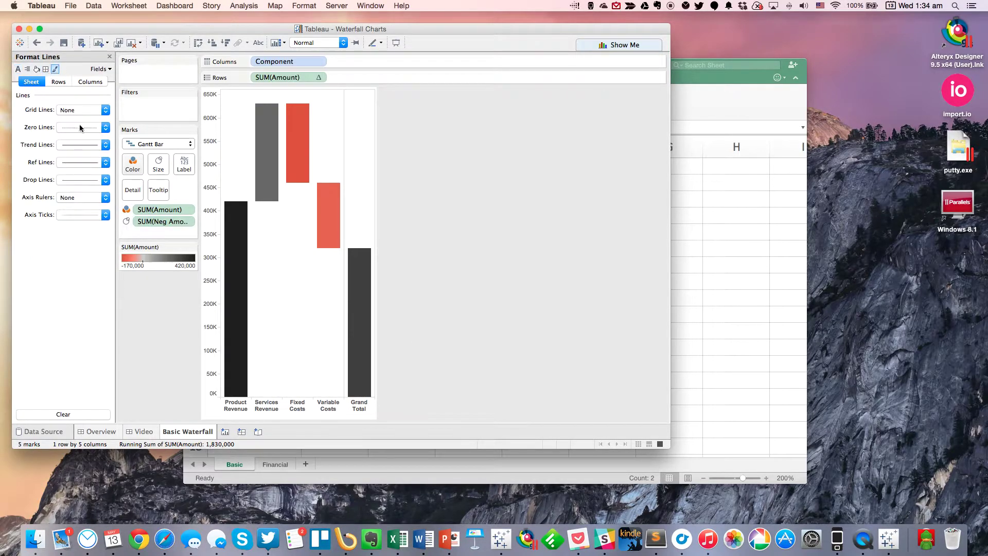
left_click(45, 69)
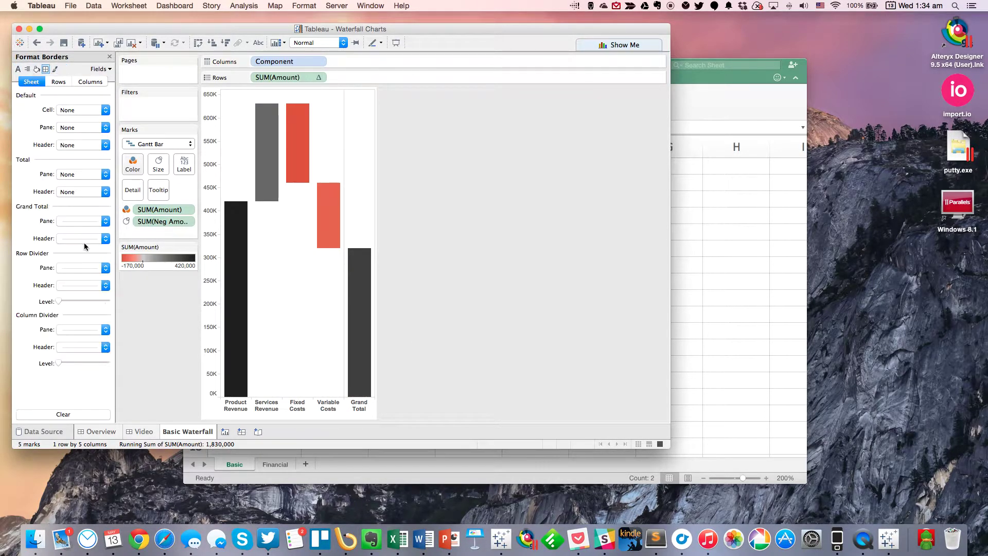
left_click(74, 330)
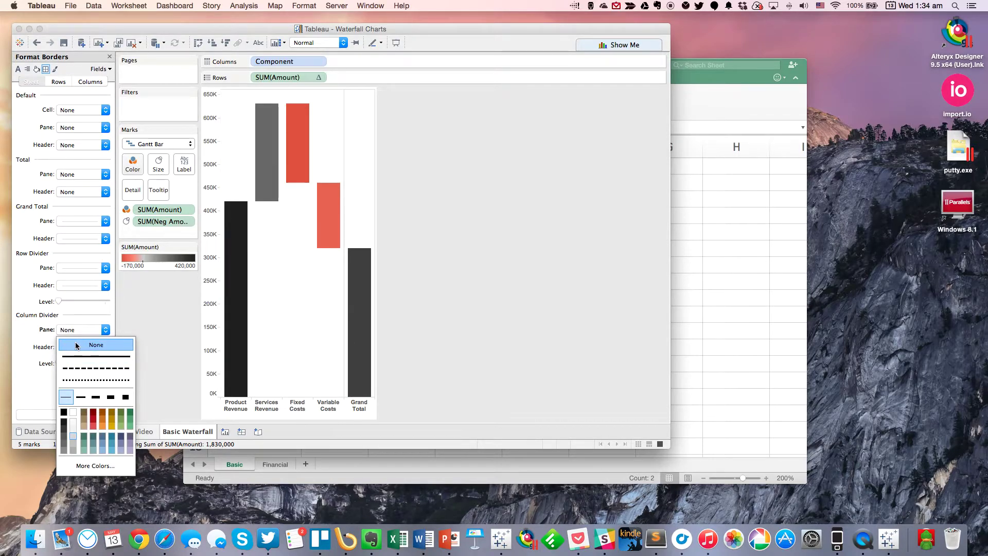
left_click(30, 340)
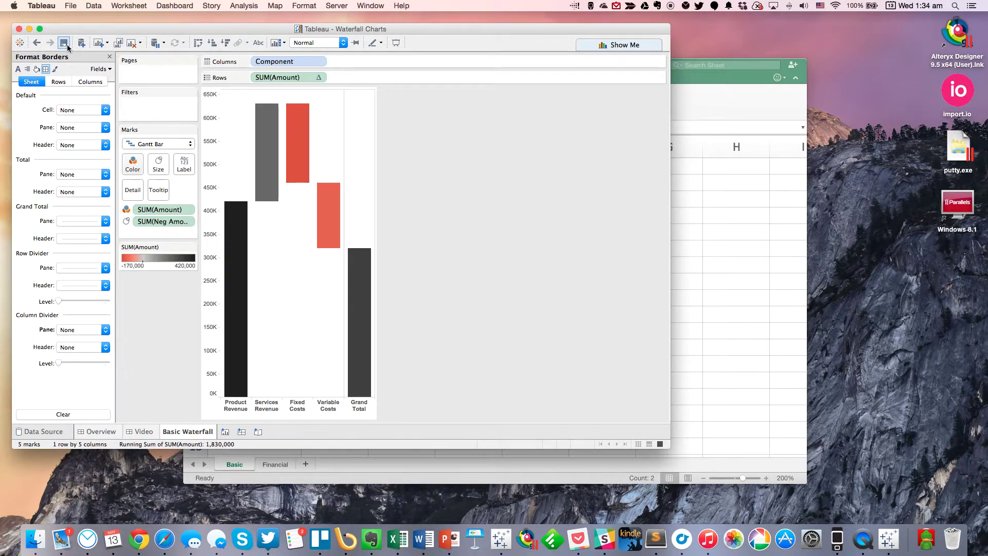
left_click(34, 45)
left_click(70, 222)
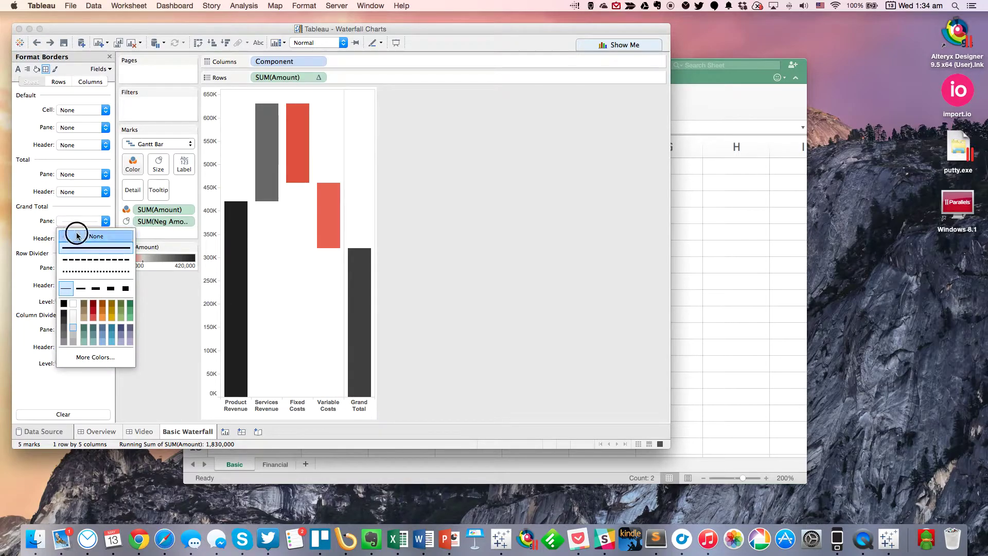
left_click(311, 313)
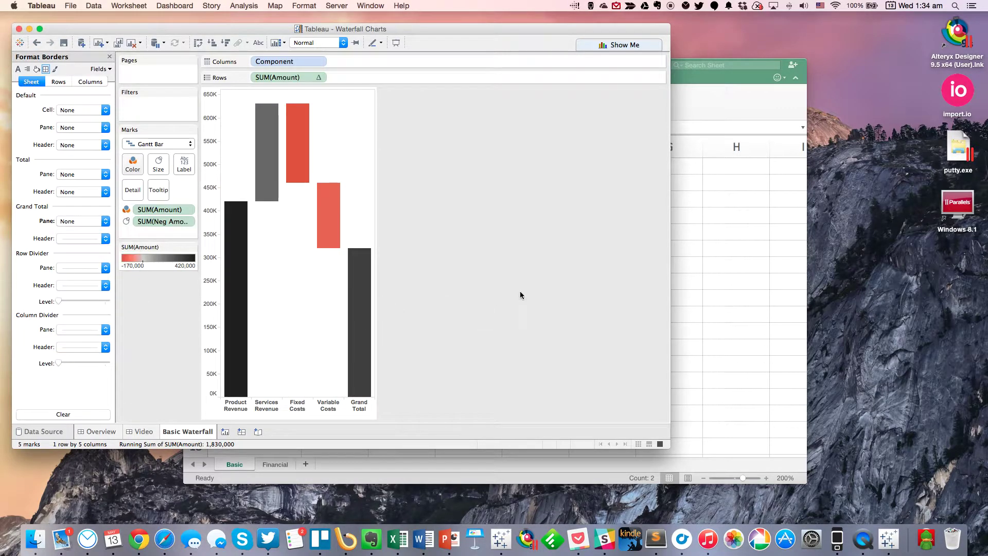
Close the Format pane, save the workbook, and start a new sheet on the Financial Waterfall data
left_click(109, 56)
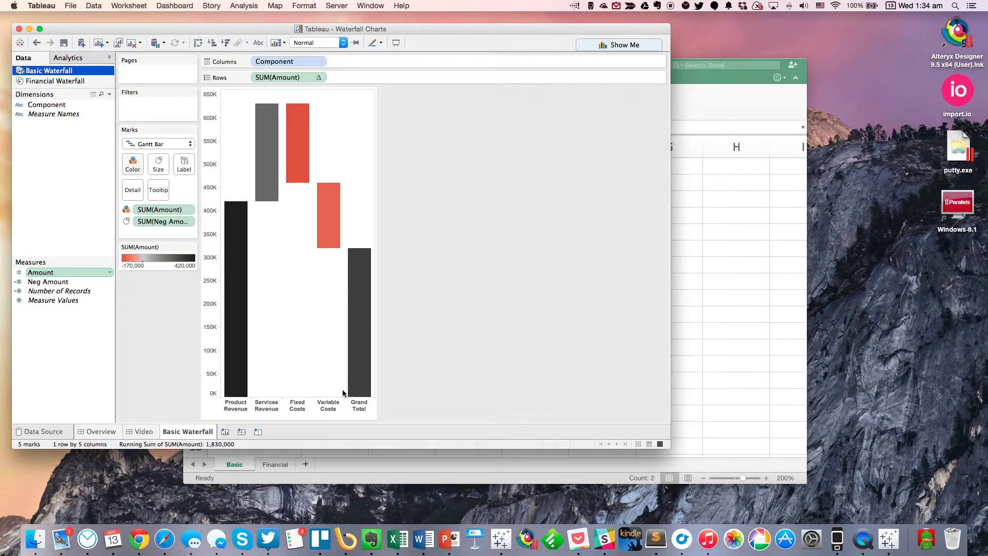
left_click(64, 43)
left_click(226, 432)
left_click(67, 80)
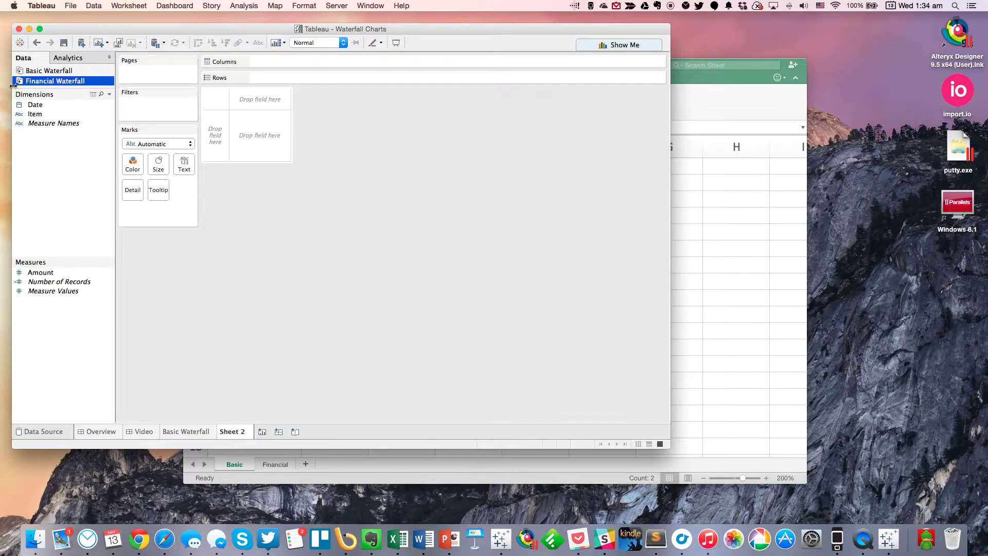
left_click(726, 99)
Open Excel's Financial sheet and zoom it to 150%
left_click(275, 465)
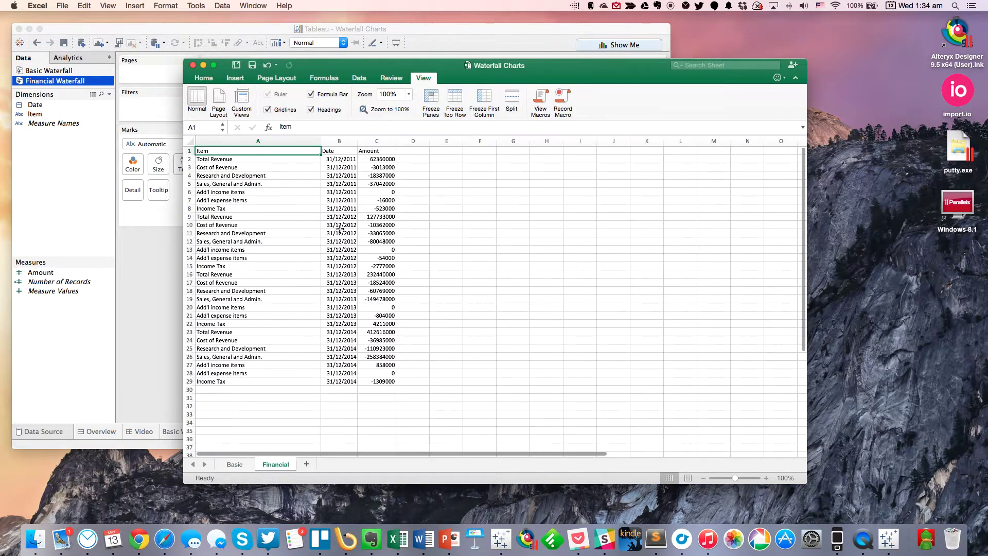
double_click(390, 94)
type("150")
key("Return")
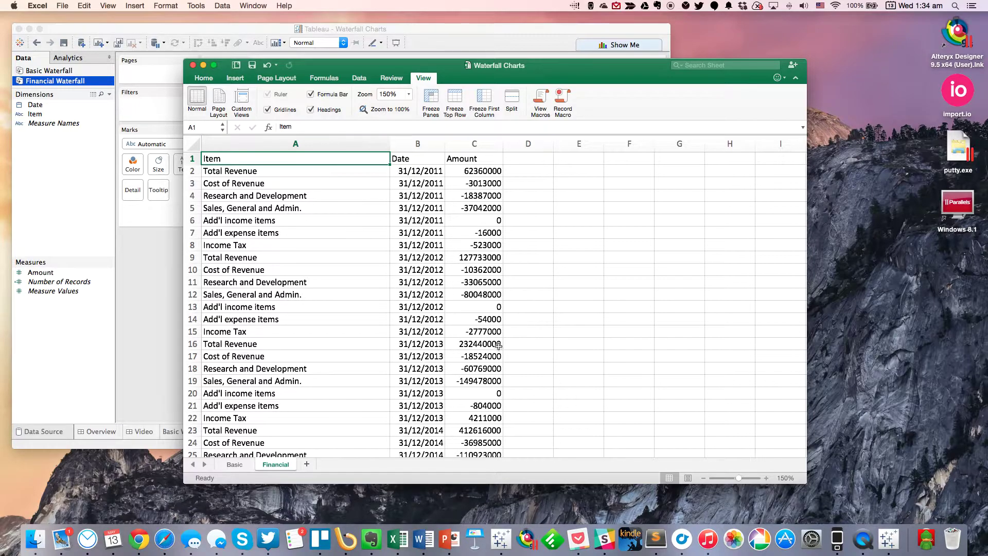
scroll(432, 311, "down", 4)
scroll(431, 311, "up", 4)
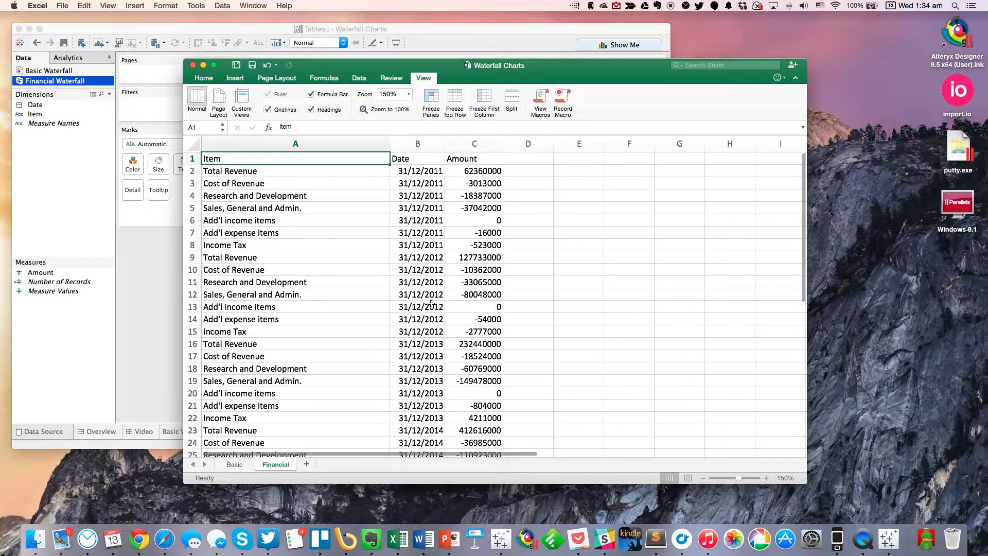
Select the 2011 item names and amounts, then drag Item onto Tableau's Columns
left_click_drag(287, 172, 288, 233)
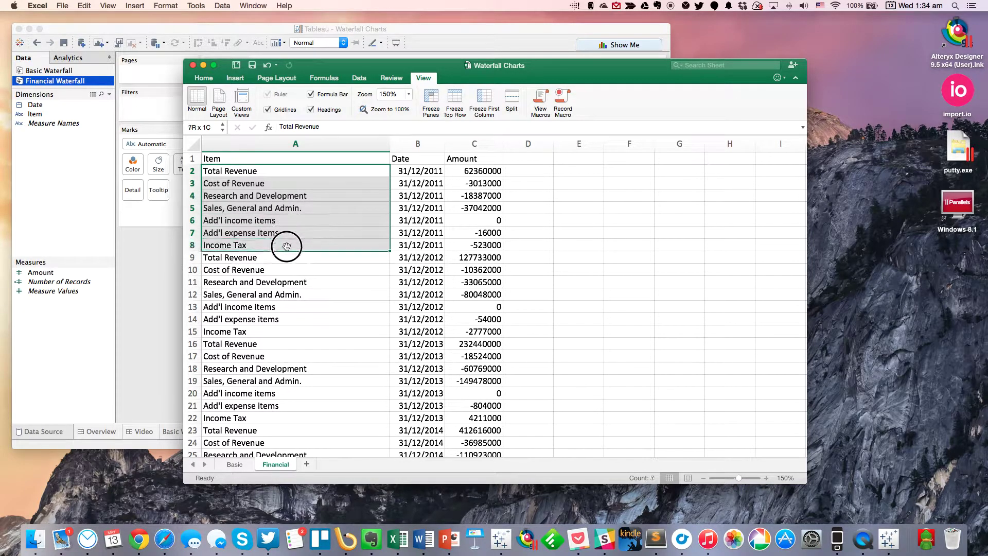
left_click_drag(287, 246, 287, 246)
left_click(282, 248)
left_click_drag(471, 171, 474, 245)
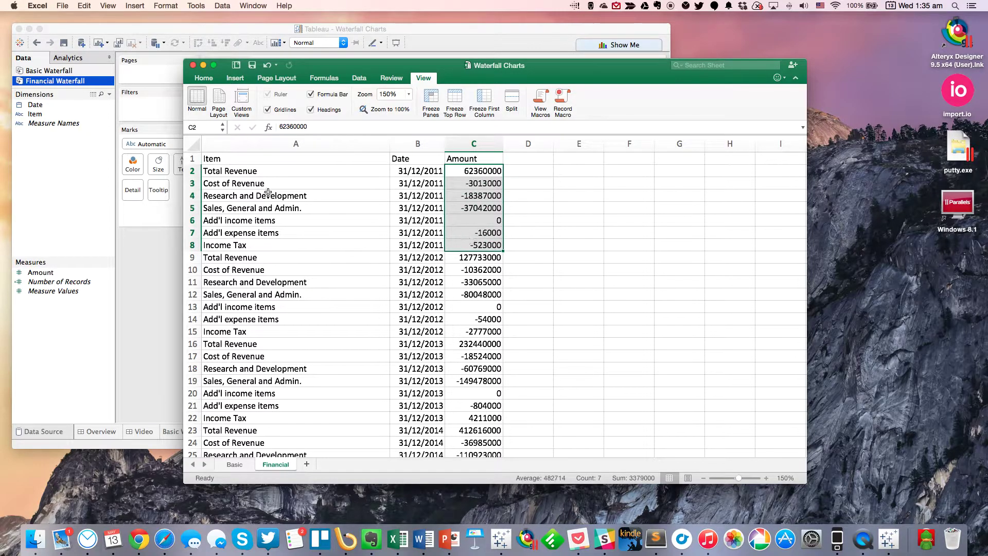
left_click(162, 267)
left_click_drag(62, 114, 278, 64)
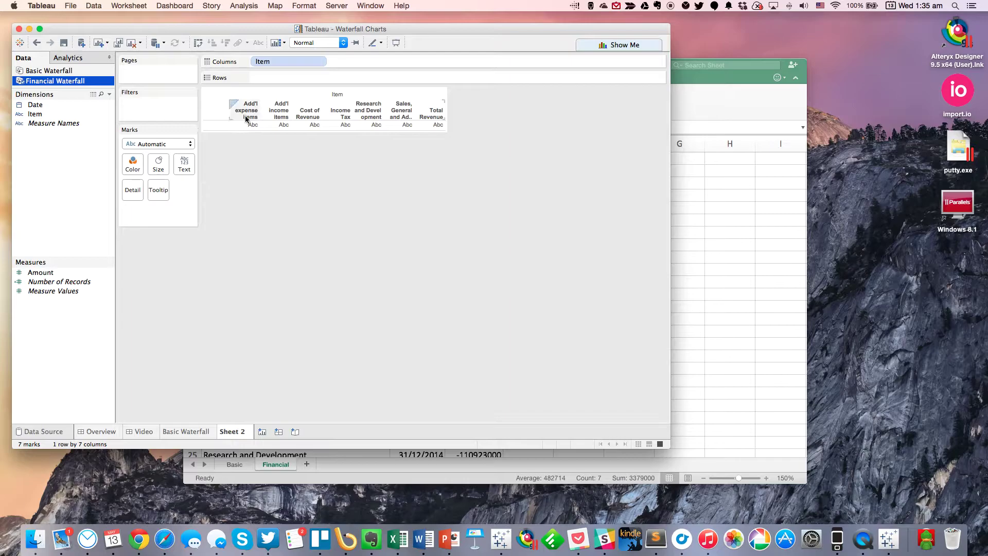
Switch Item's default sort to Manual and move Total Revenue to the top
right_click(30, 114)
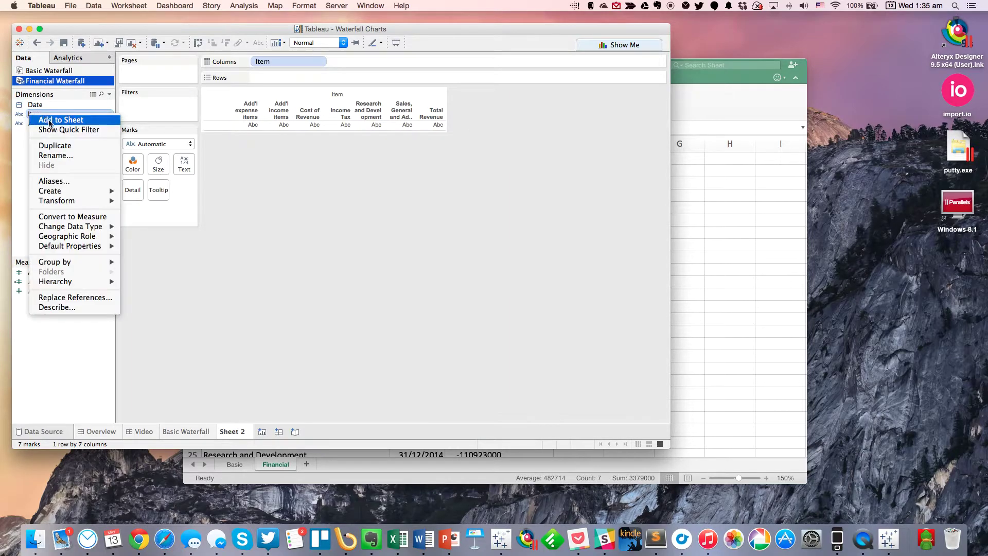
mouse_move(89, 246)
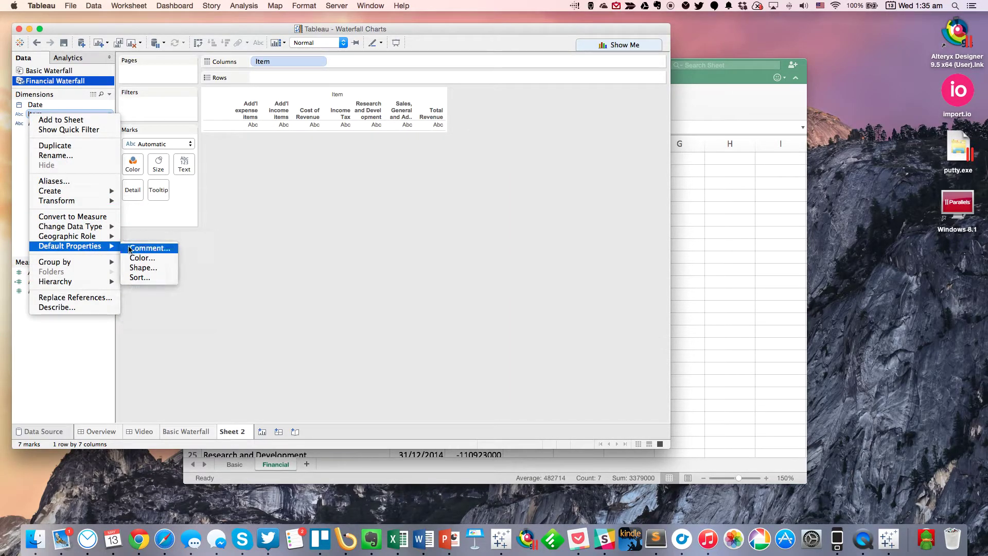
left_click(140, 278)
left_click(258, 224)
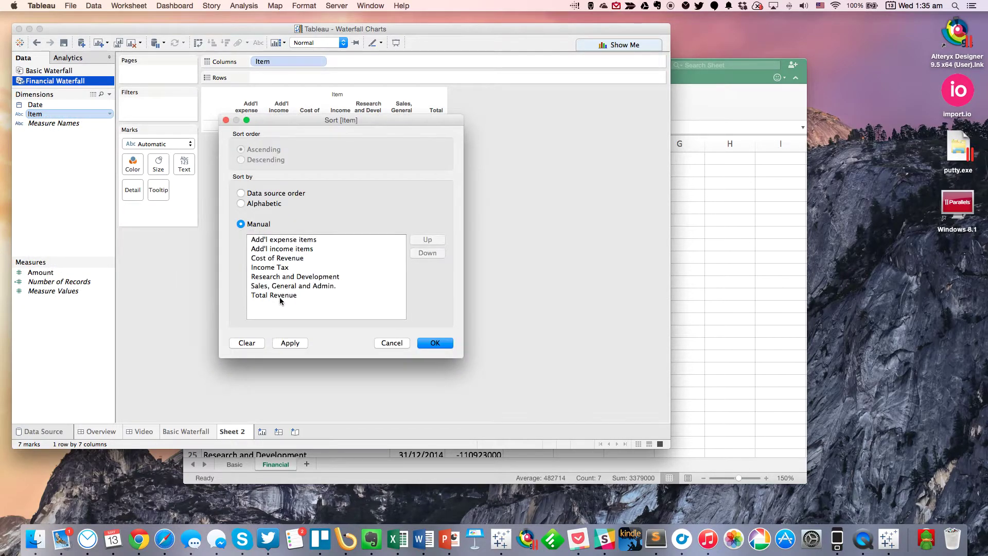
left_click_drag(274, 295, 291, 243)
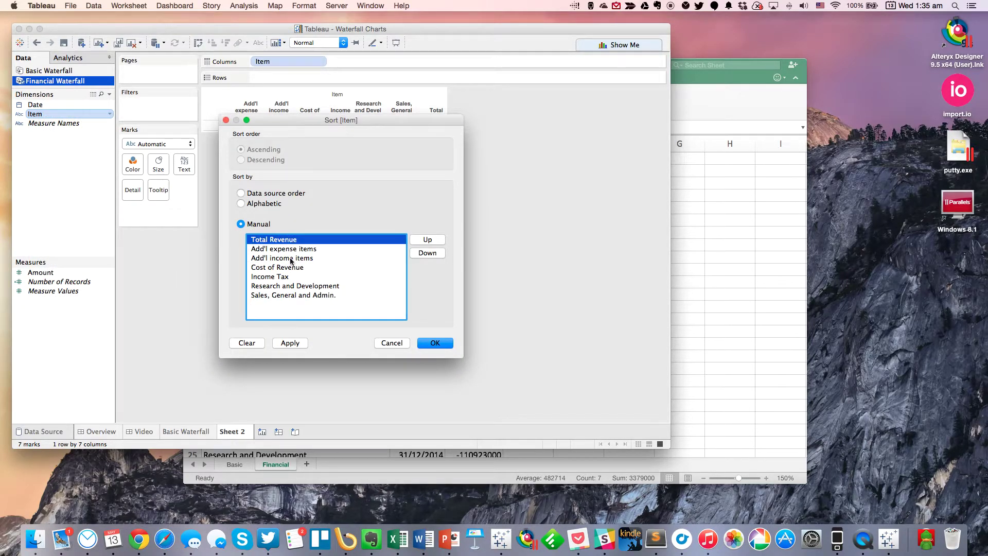
Match the Excel order by placing Cost of Revenue, Research and Development, then Sales, General and Admin., and confirm
left_click(680, 150)
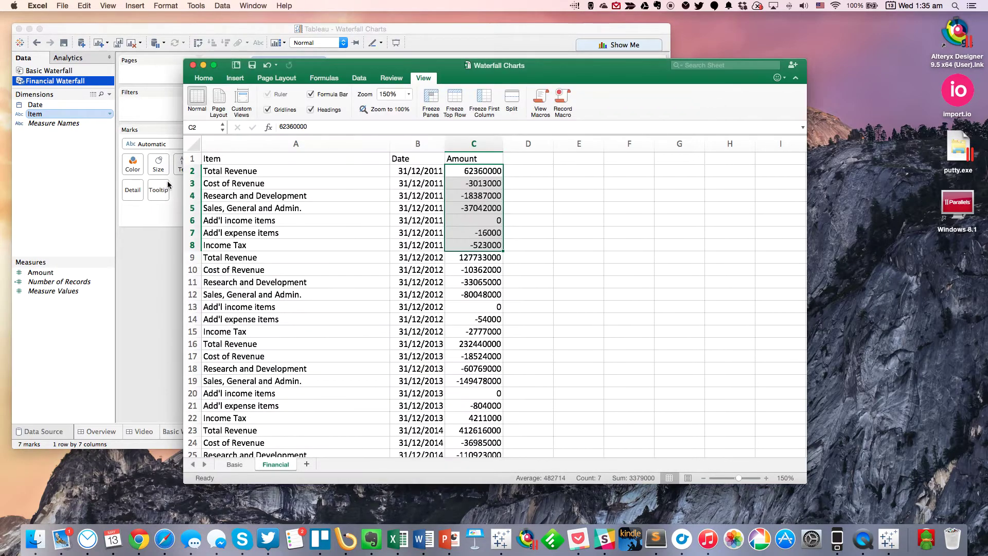
left_click(252, 184)
key("super+Tab")
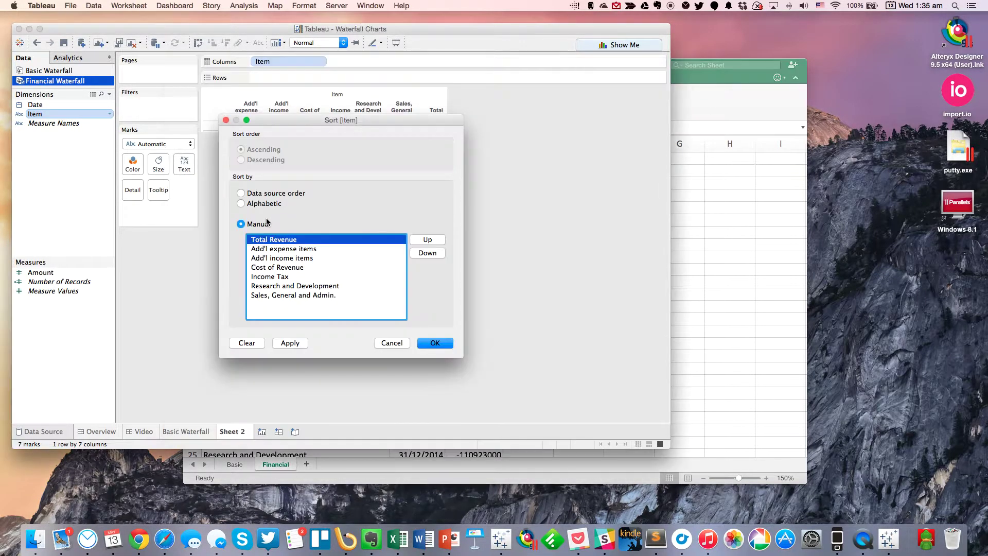
left_click_drag(272, 268, 274, 248)
left_click_drag(271, 286, 272, 259)
key("super+Tab")
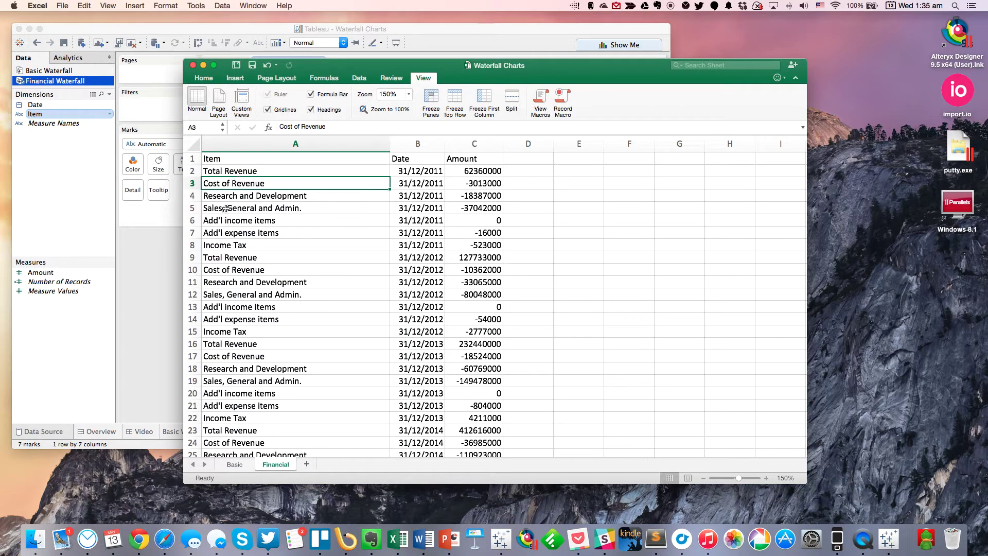
left_click(226, 208)
key("super+Tab")
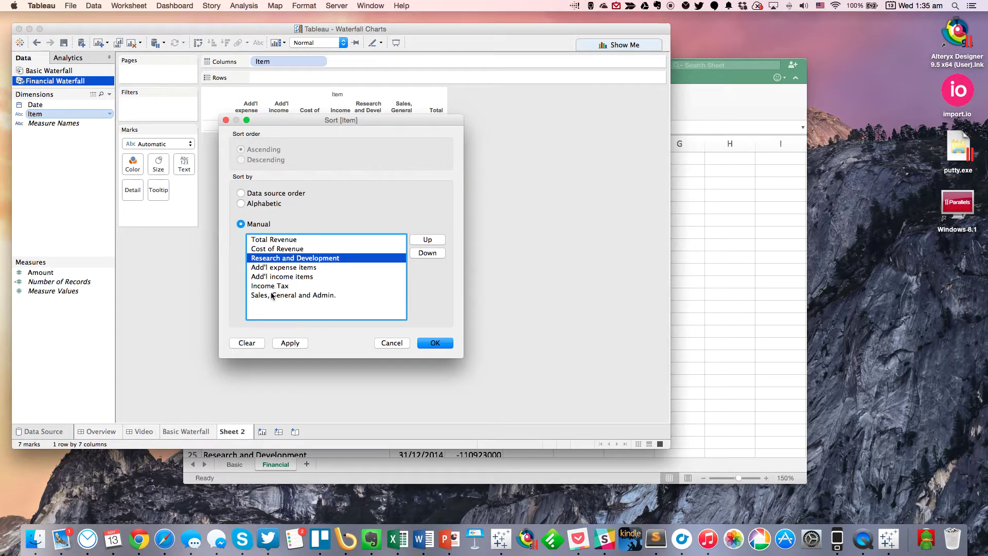
left_click_drag(272, 296, 280, 278)
key("super+Tab")
key("super+Tab")
left_click(446, 345)
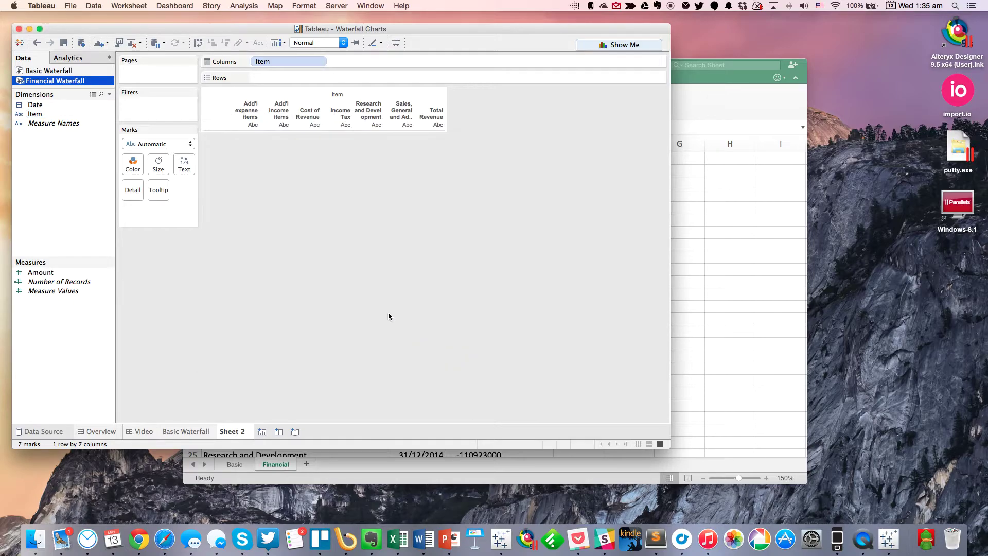
Split the columns by year of Date ahead of Item and hide the field labels
left_click_drag(35, 108, 250, 63)
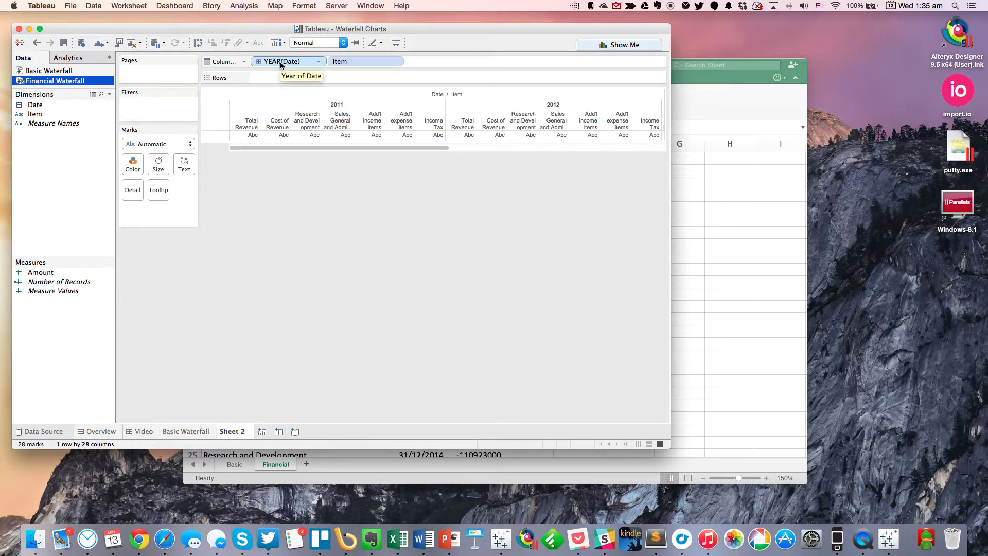
right_click(433, 95)
left_click(462, 111)
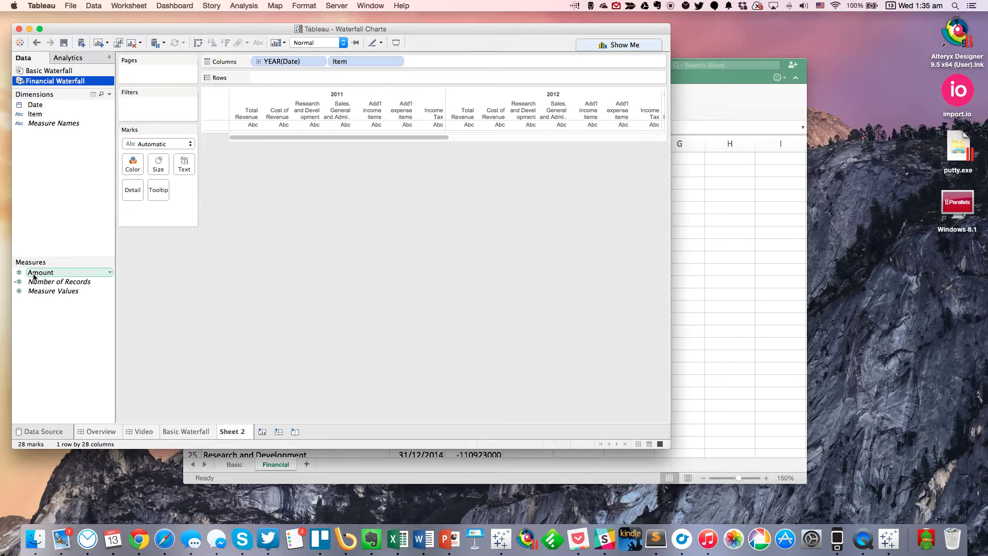
Plot SUM(Amount) as bars, as a running total that restarts within each year pane
left_click_drag(34, 275, 259, 84)
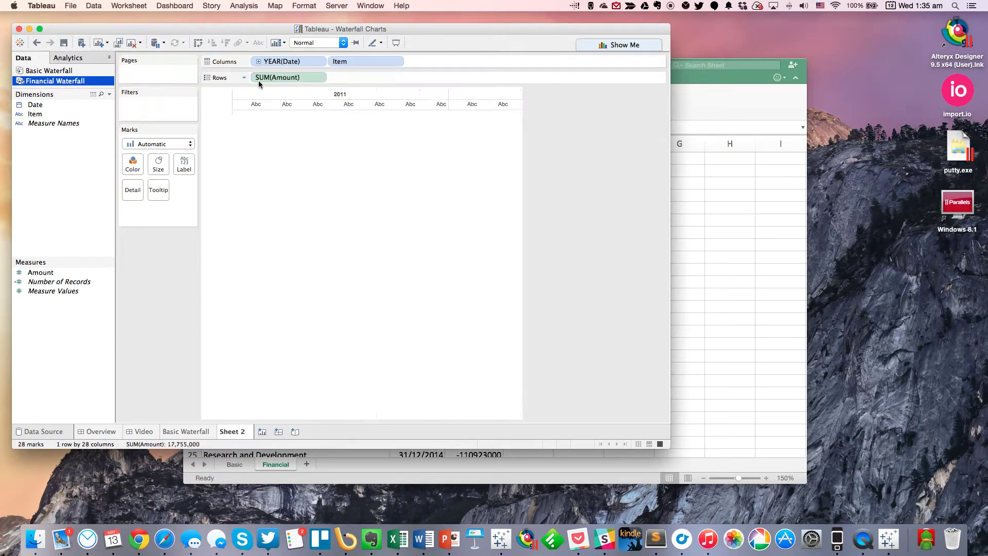
left_click(321, 77)
mouse_move(309, 243)
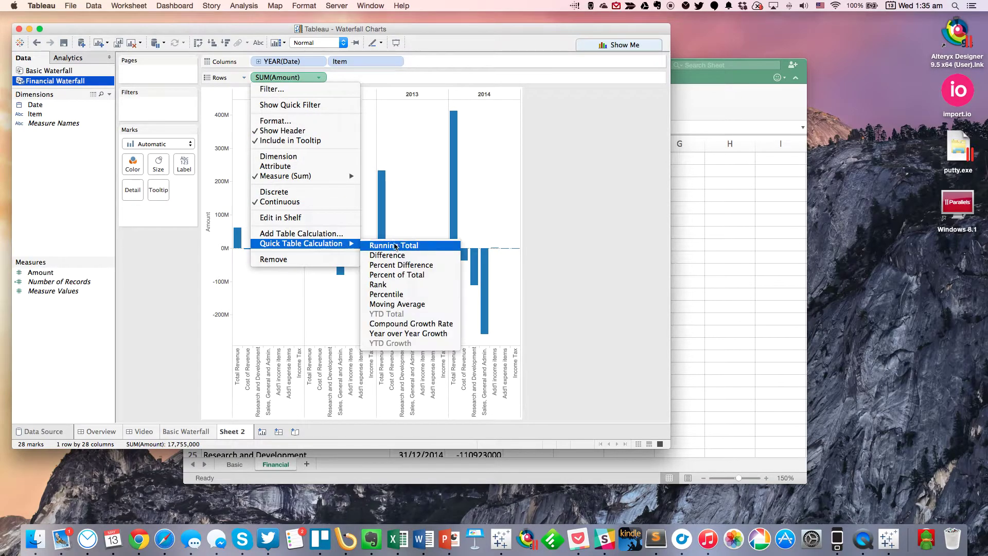
left_click(398, 245)
left_click(319, 79)
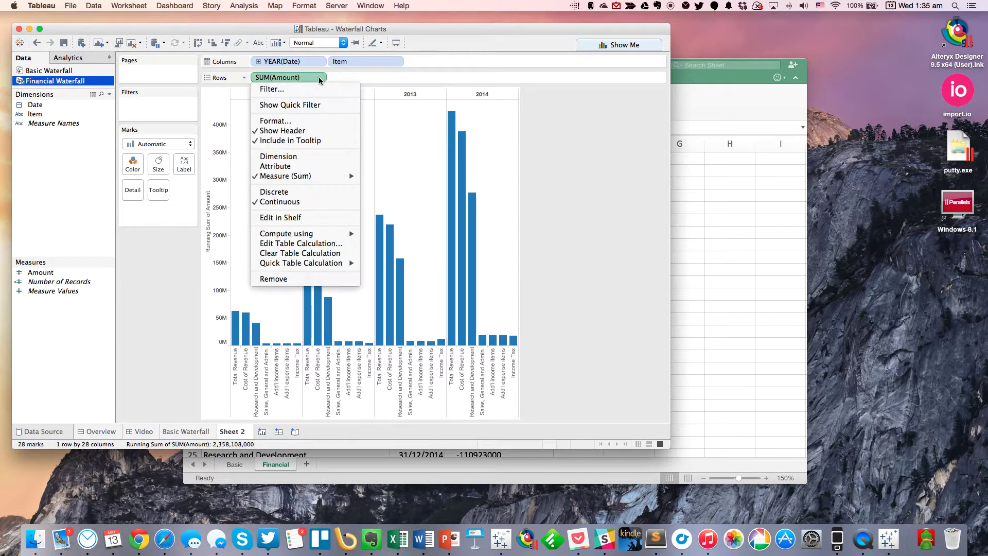
mouse_move(340, 234)
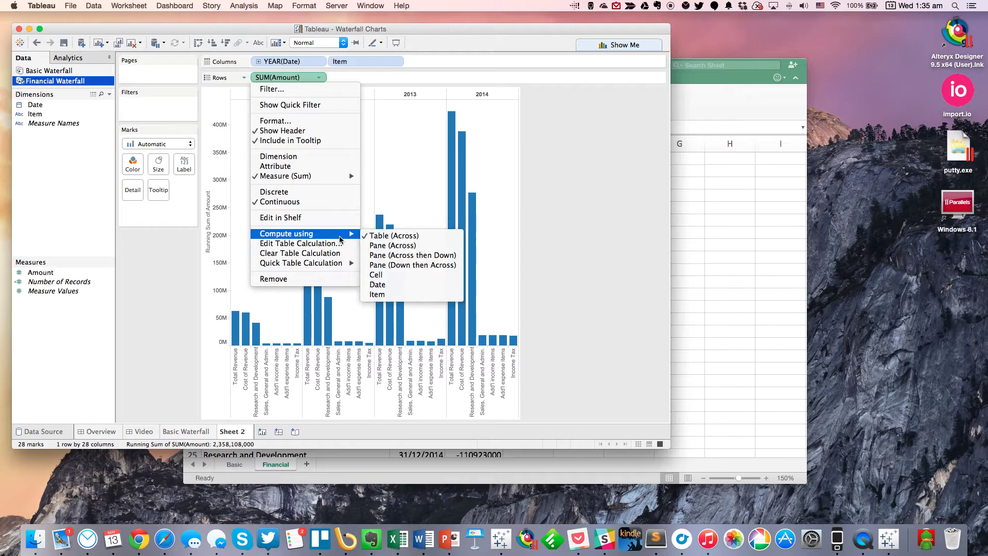
left_click(394, 245)
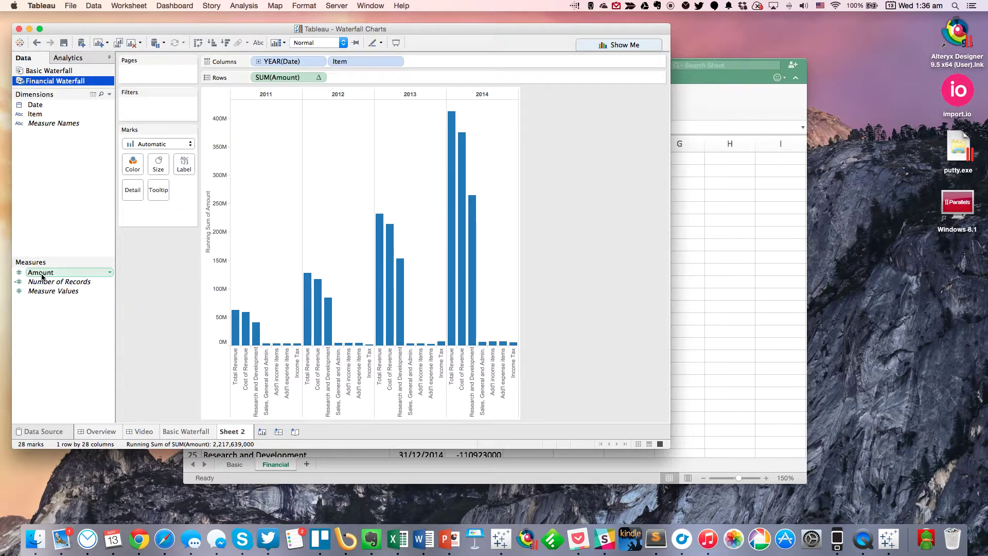
Draw the marks as Gantt bars coloured by SUM(Amount)
left_click(158, 144)
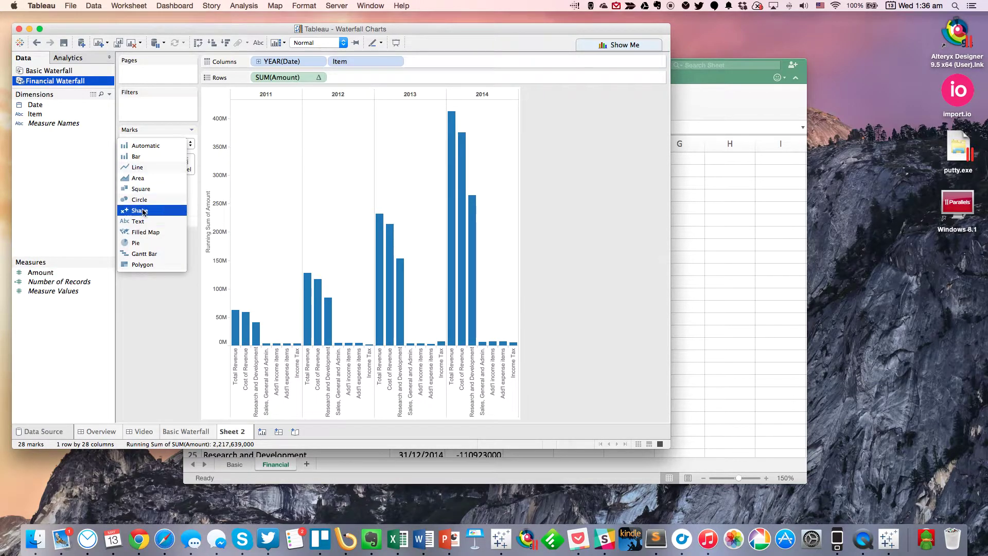
left_click(139, 255)
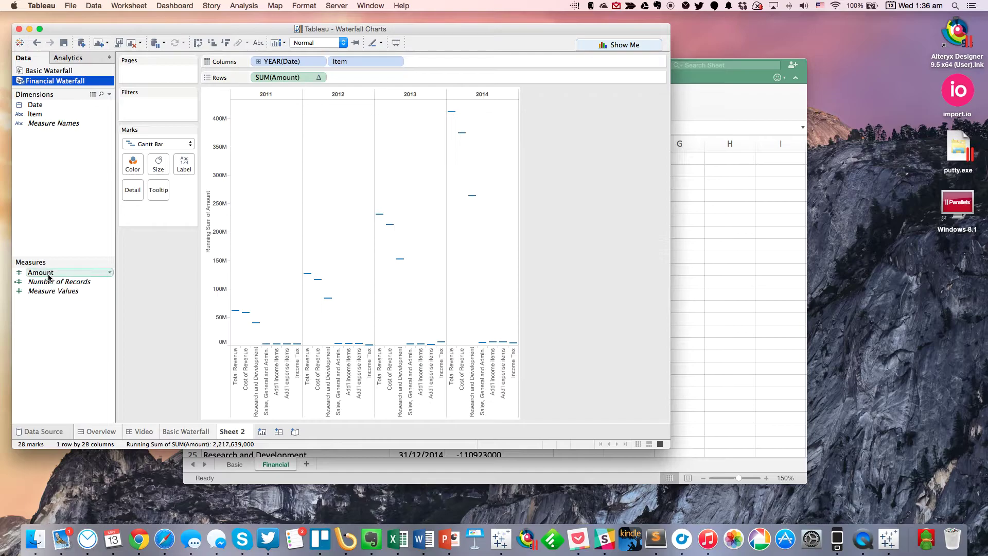
left_click_drag(49, 278, 132, 168)
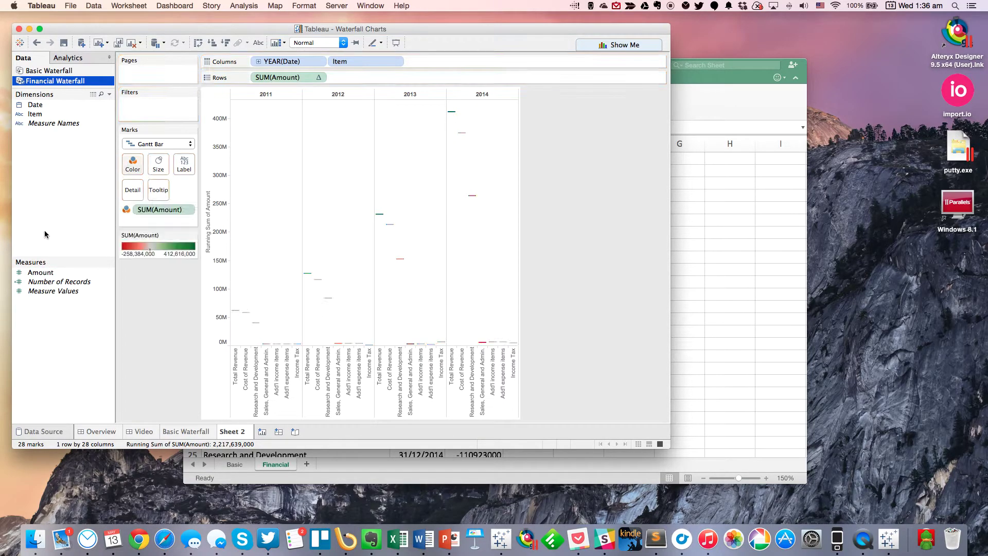
Apply the Red-White-Black Diverging palette as Amount's default colour
right_click(38, 273)
mouse_move(83, 396)
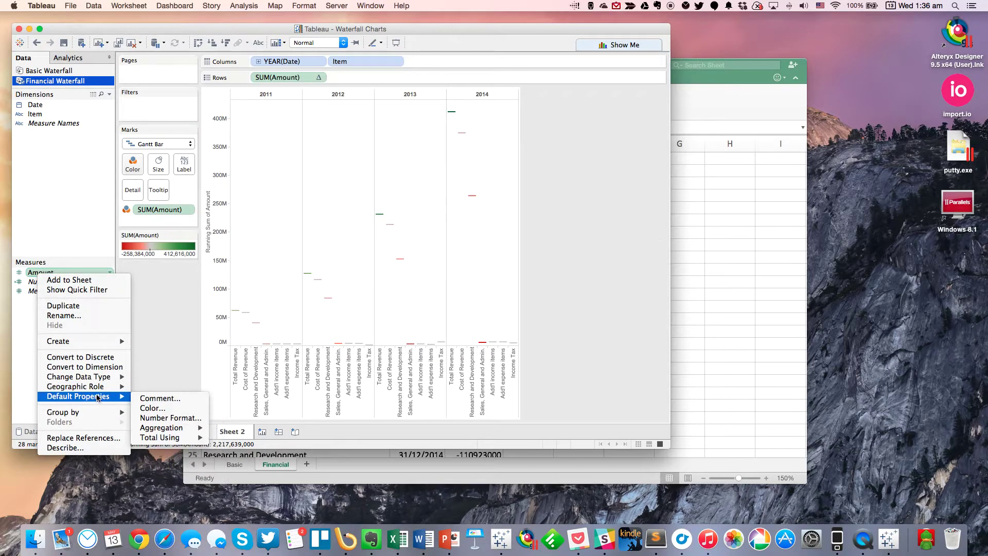
left_click(155, 408)
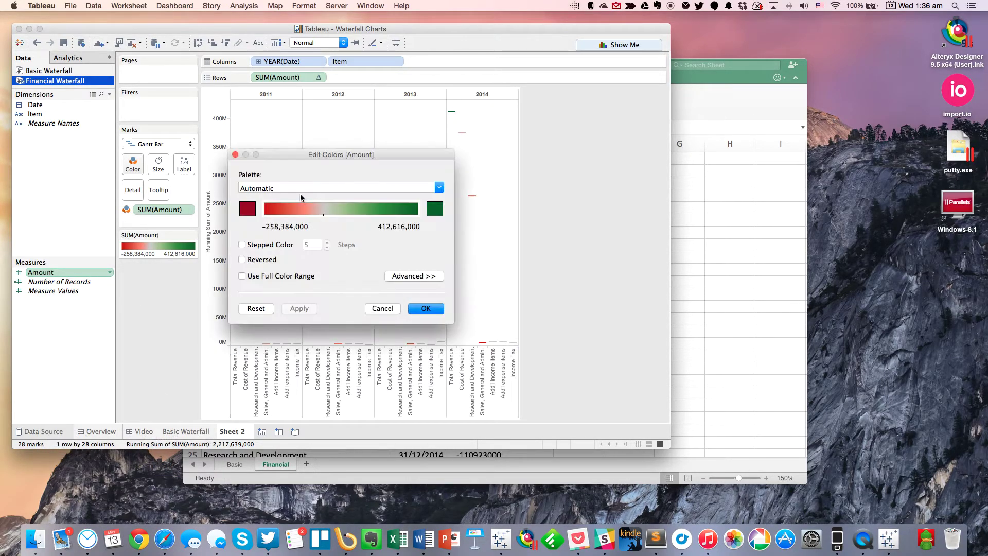
left_click(300, 190)
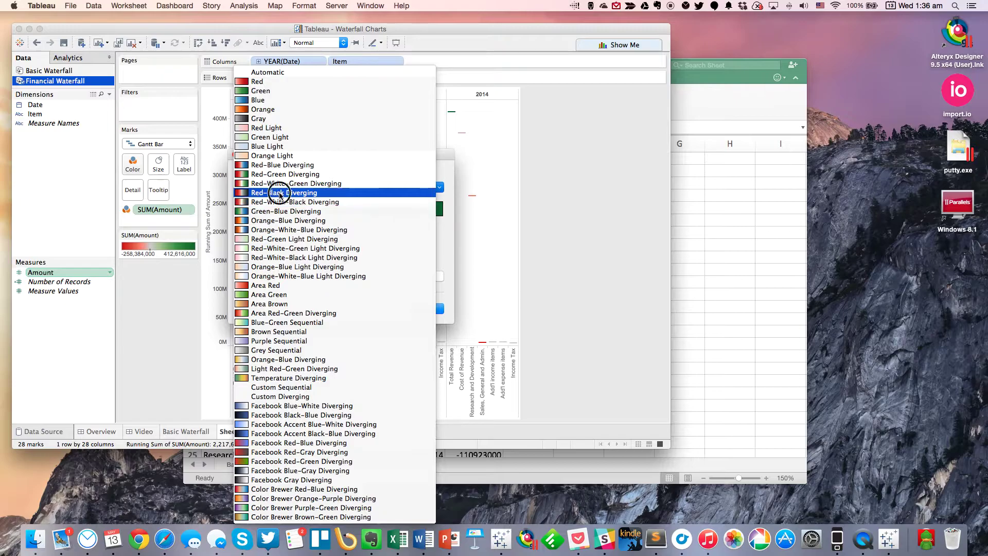
left_click(283, 202)
left_click(421, 278)
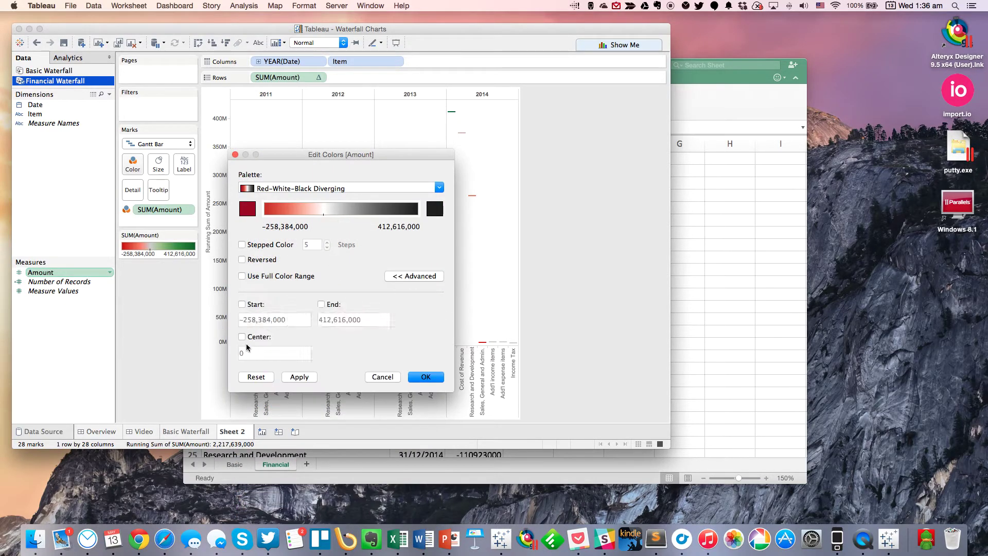
left_click(421, 377)
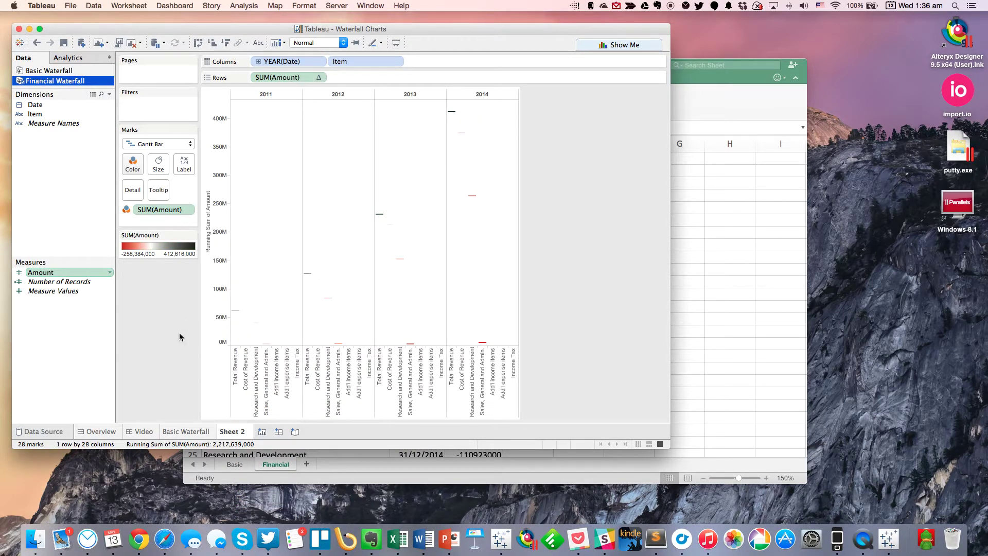
Switch Amount's default colour palette to Red-Black Diverging
right_click(47, 274)
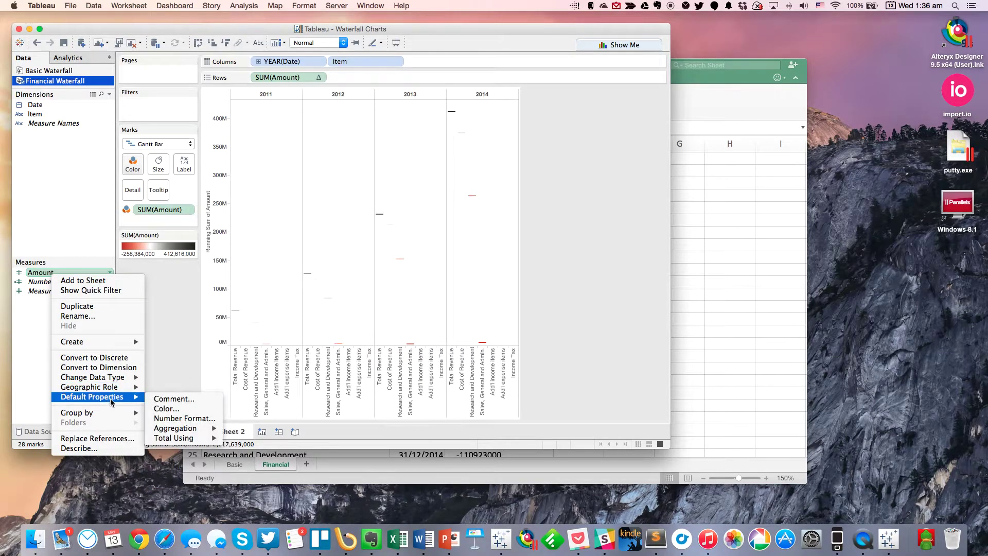
key("Escape")
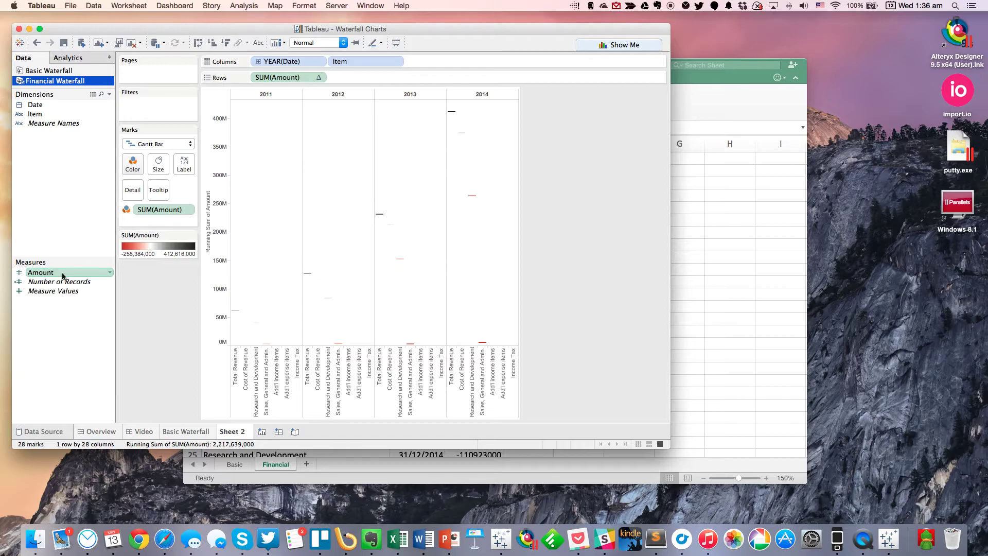
right_click(60, 273)
mouse_move(128, 379)
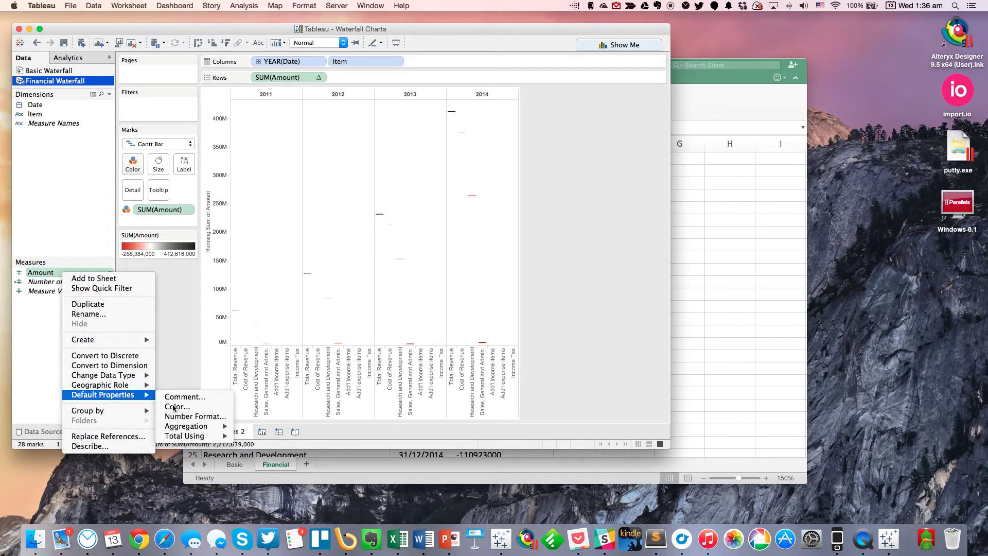
left_click(317, 236)
left_click(301, 154)
left_click(298, 146)
left_click(427, 343)
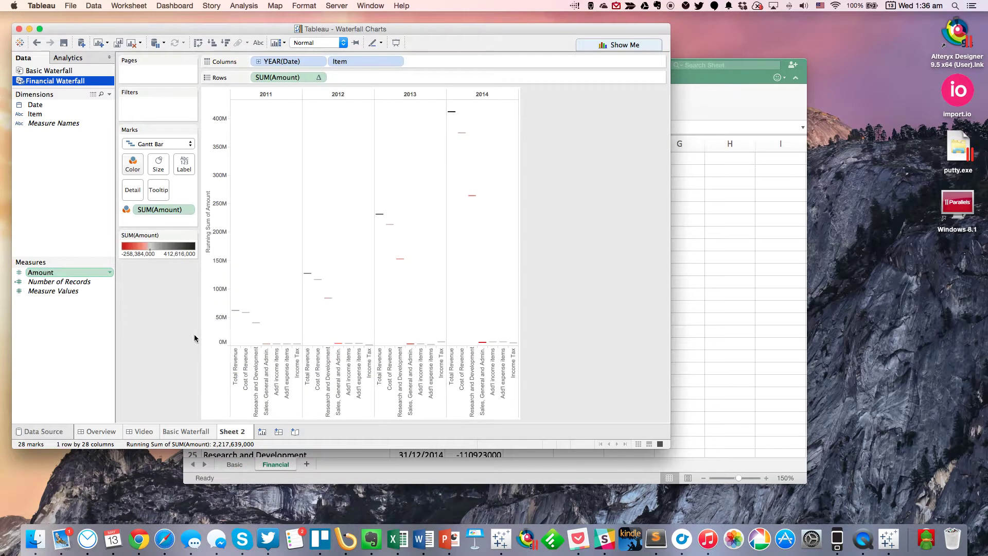
Create the calculated field Neg Amount as -[Amount] and use it to size the Gantt bars
right_click(45, 274)
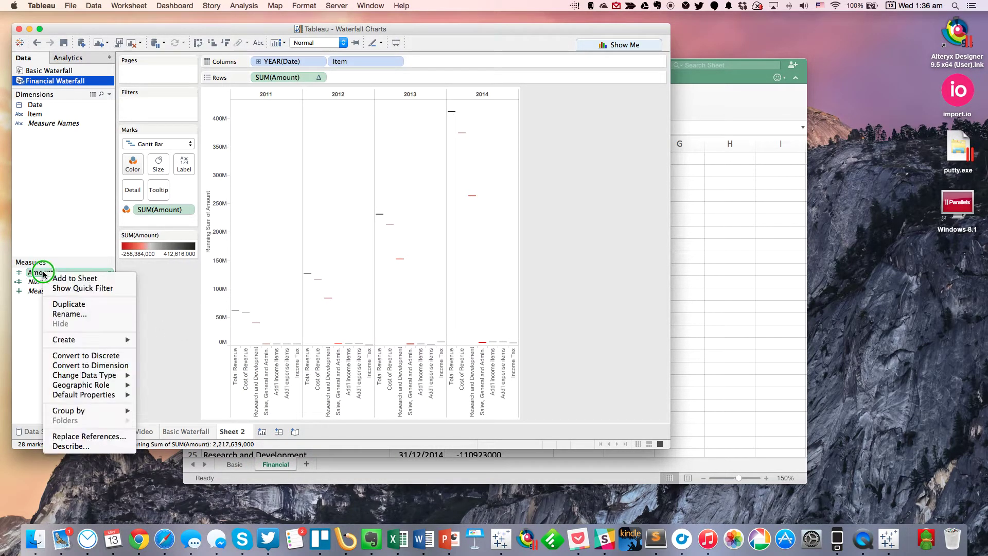
mouse_move(109, 341)
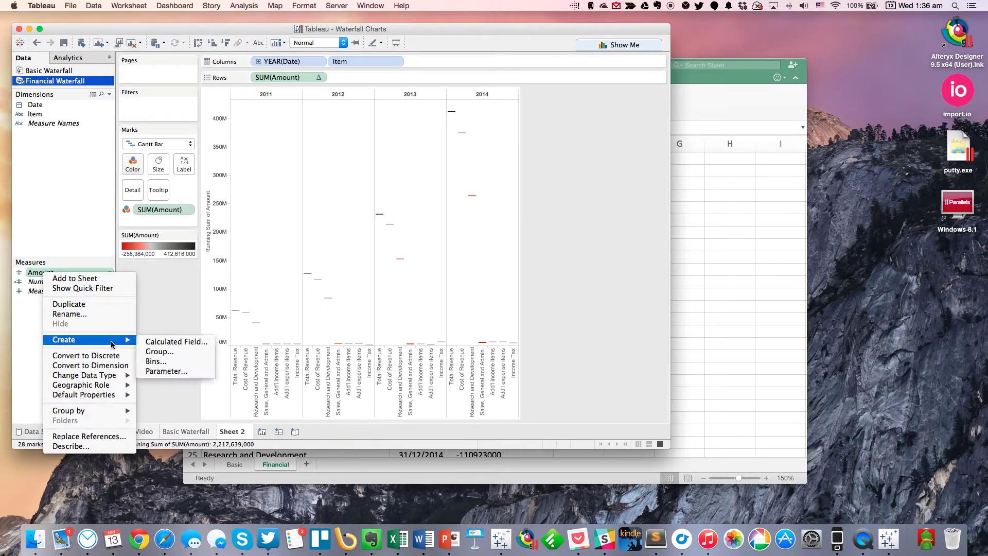
left_click(156, 342)
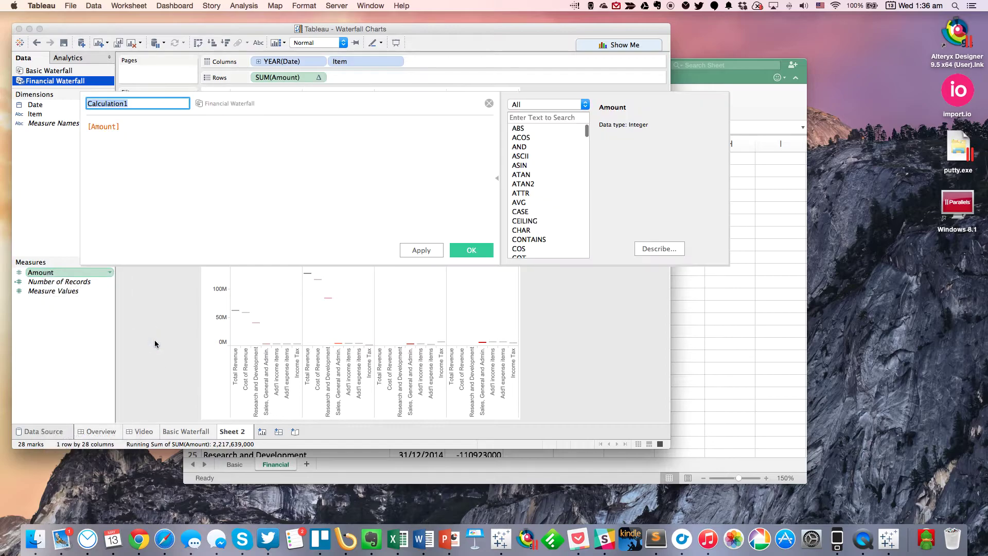
type("Neg Amount")
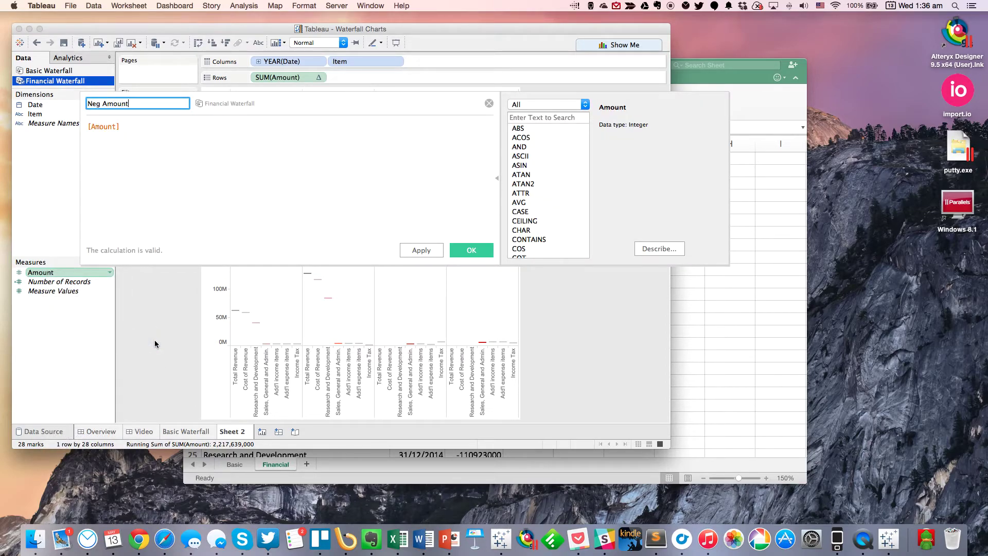
key("Tab")
key("Left")
type("-")
left_click(476, 252)
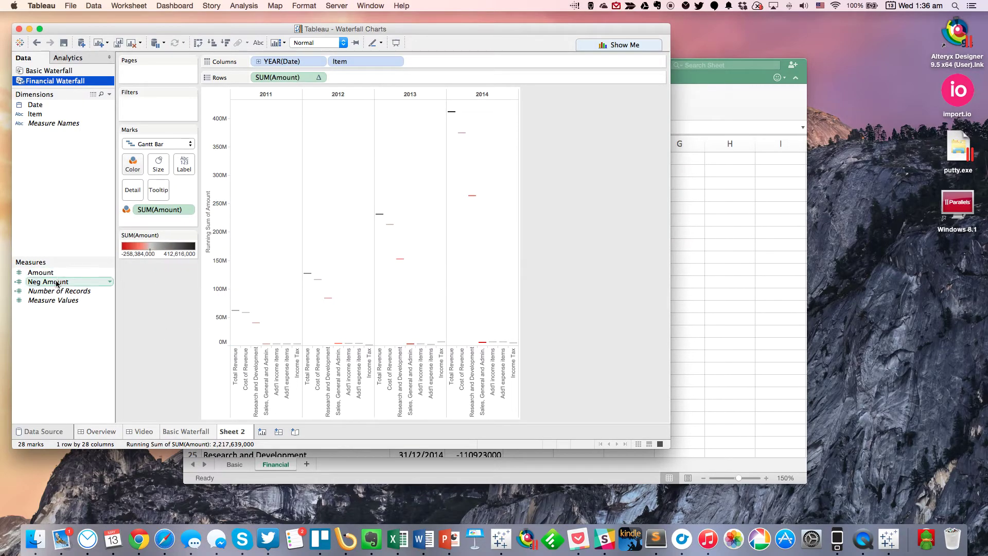
left_click_drag(47, 281, 157, 165)
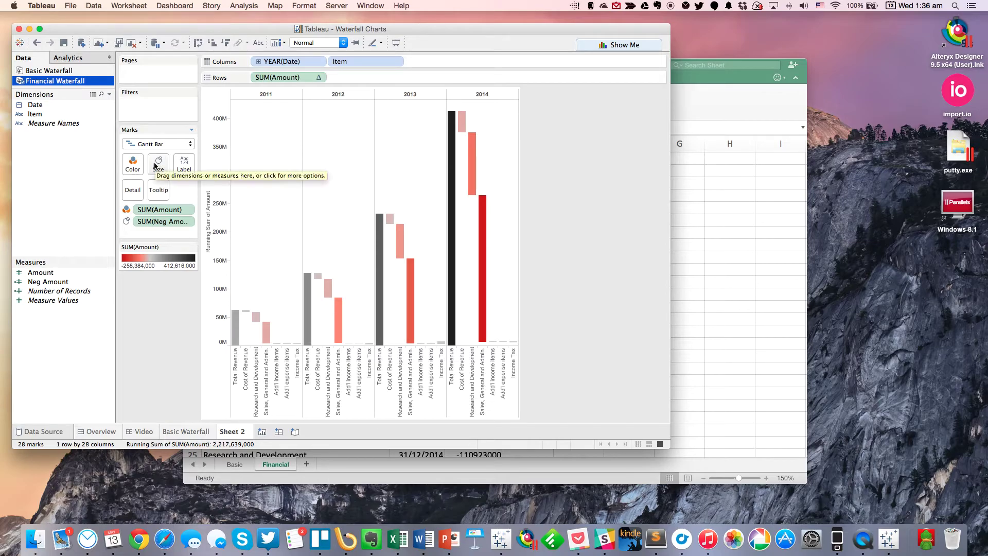
Add all subtotals via Analysis > Totals and check each year's Total bar values
left_click(245, 7)
mouse_move(319, 90)
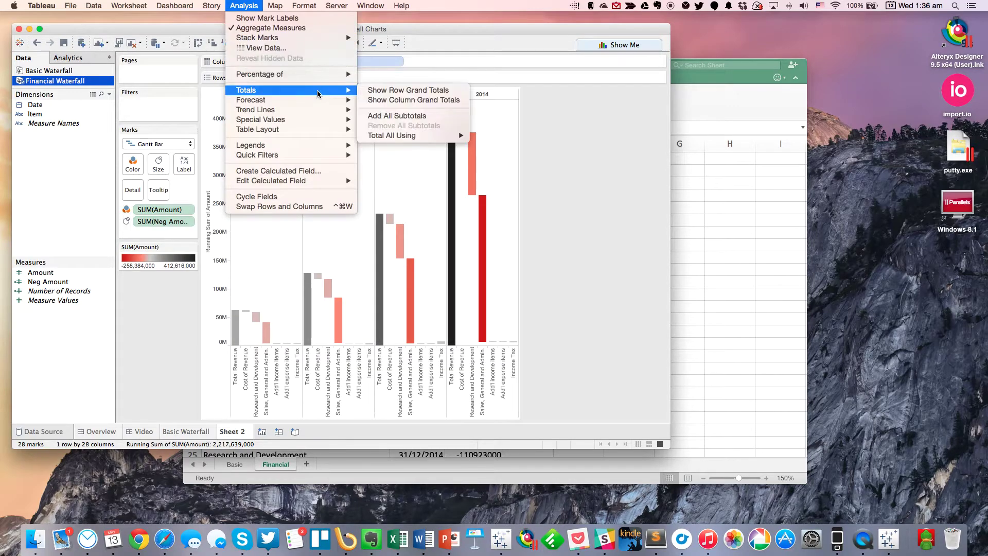
left_click(397, 117)
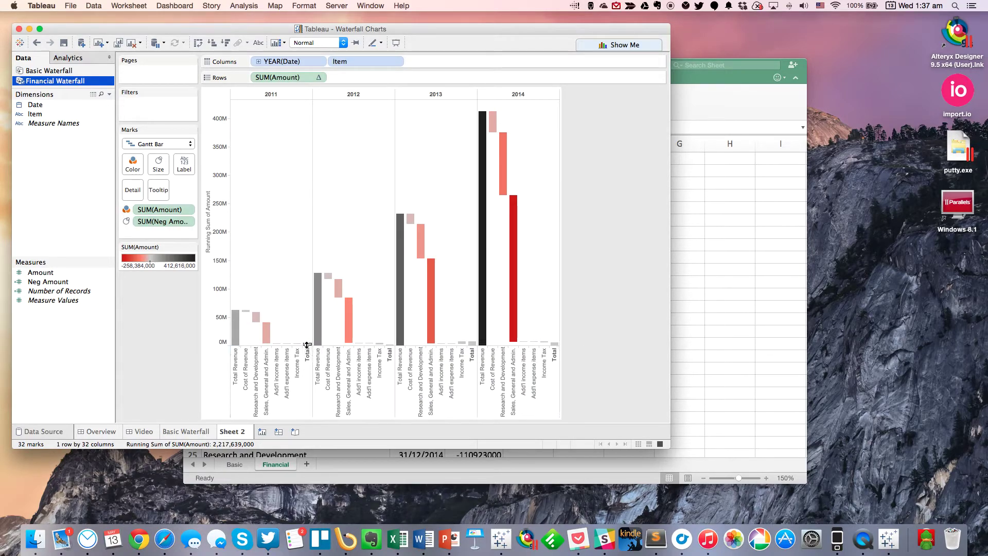
mouse_move(307, 345)
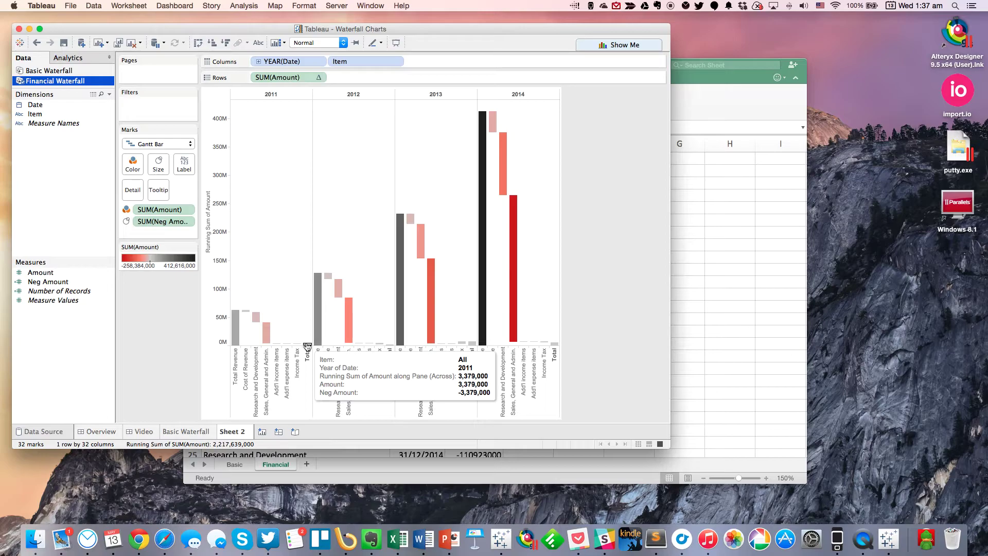
mouse_move(391, 348)
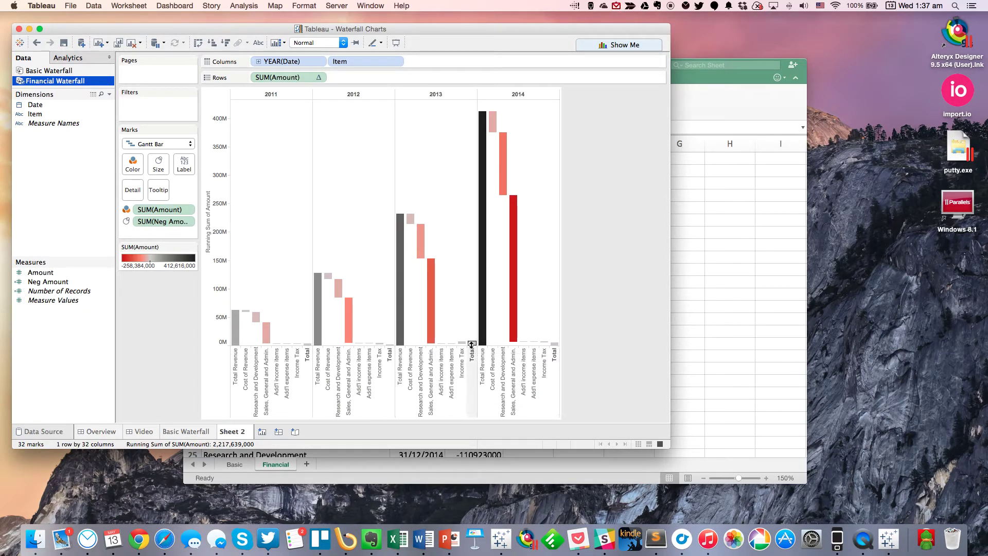
mouse_move(473, 348)
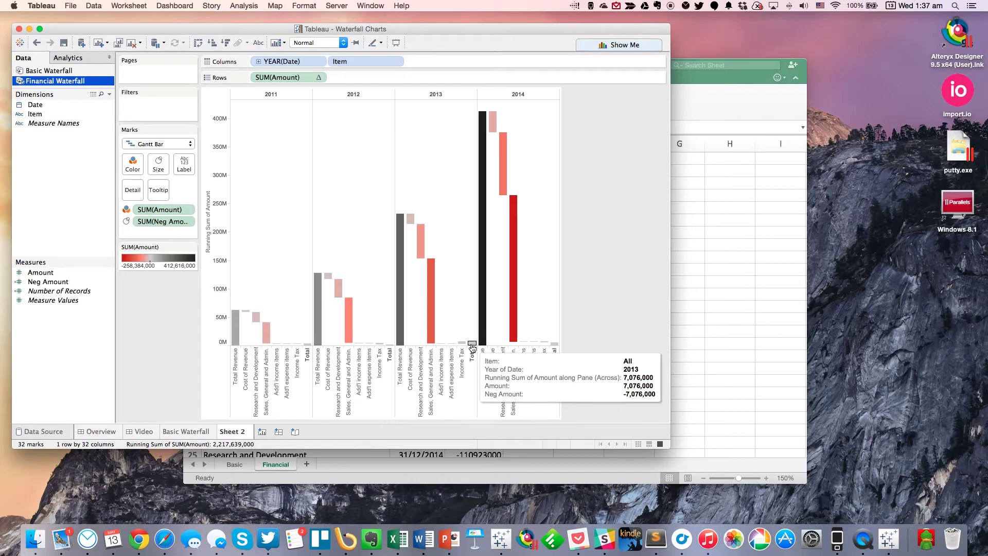
mouse_move(555, 347)
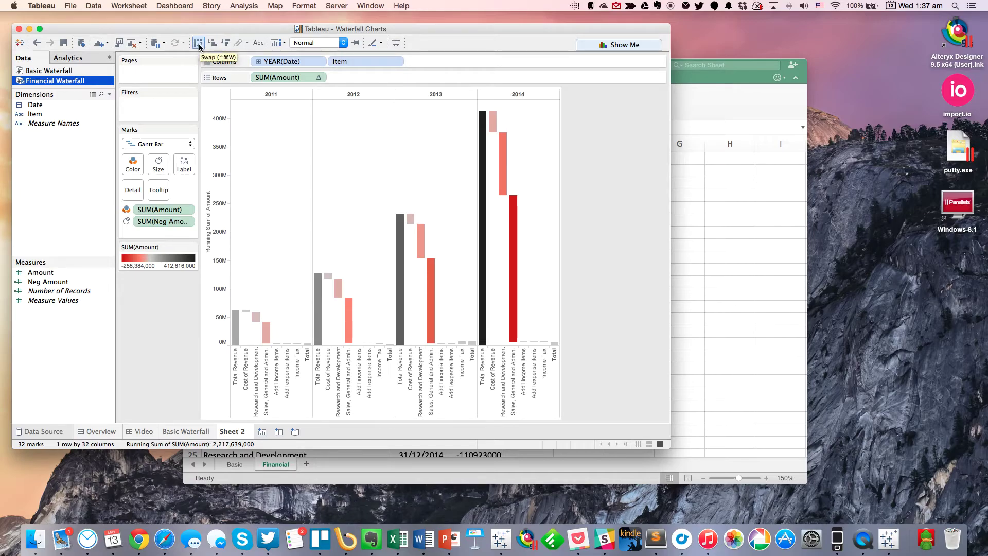
left_click_drag(288, 60, 258, 81)
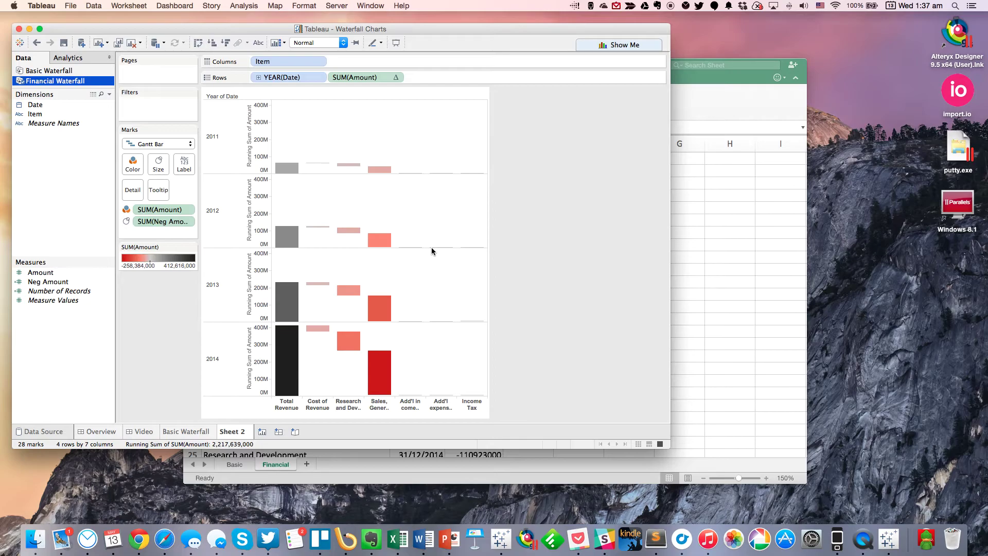
left_click_drag(285, 78, 260, 62)
left_click(199, 43)
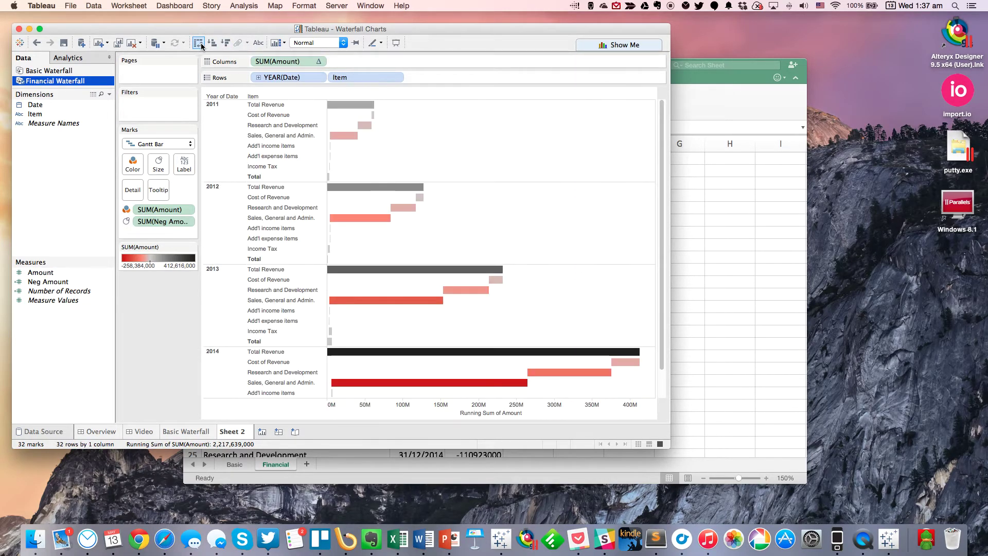
left_click(36, 43)
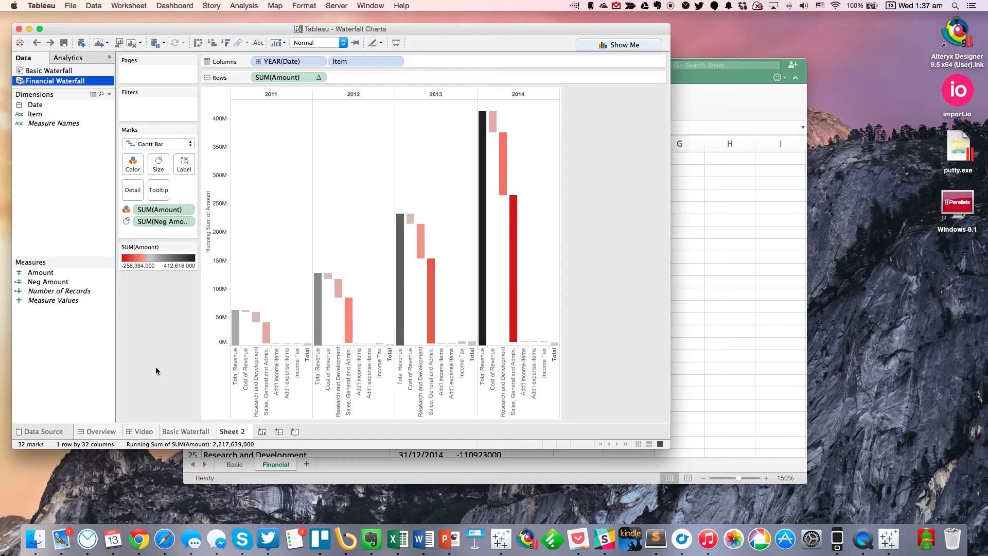
Clear the vertical axis title and set the view to Entire View
double_click(218, 240)
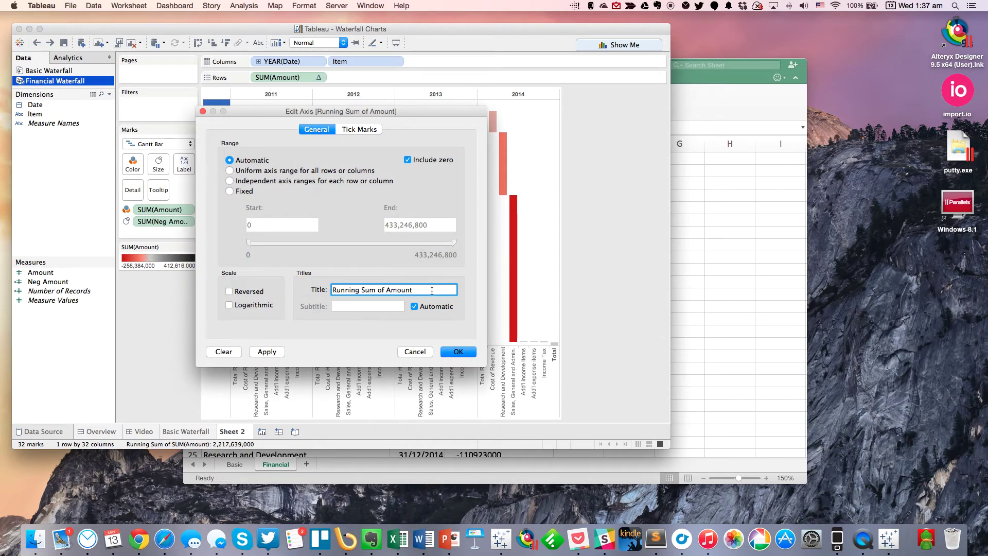
left_click_drag(432, 290, 311, 289)
key("BackSpace")
left_click(457, 351)
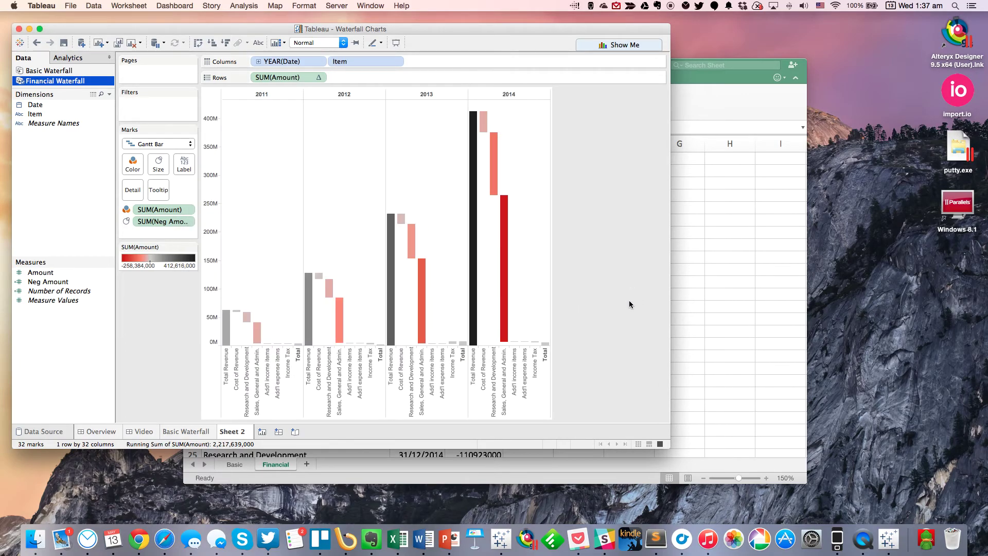
left_click(319, 43)
left_click(305, 68)
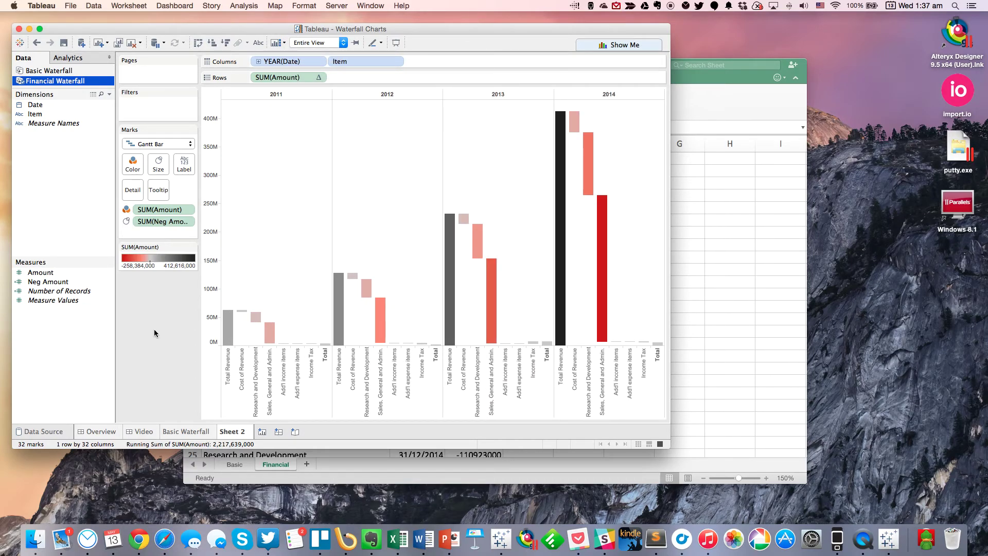
Rename Sheet 2 to 'Financial Waterfall'
left_click(198, 432)
left_click(231, 432)
double_click(230, 432)
type("Fin")
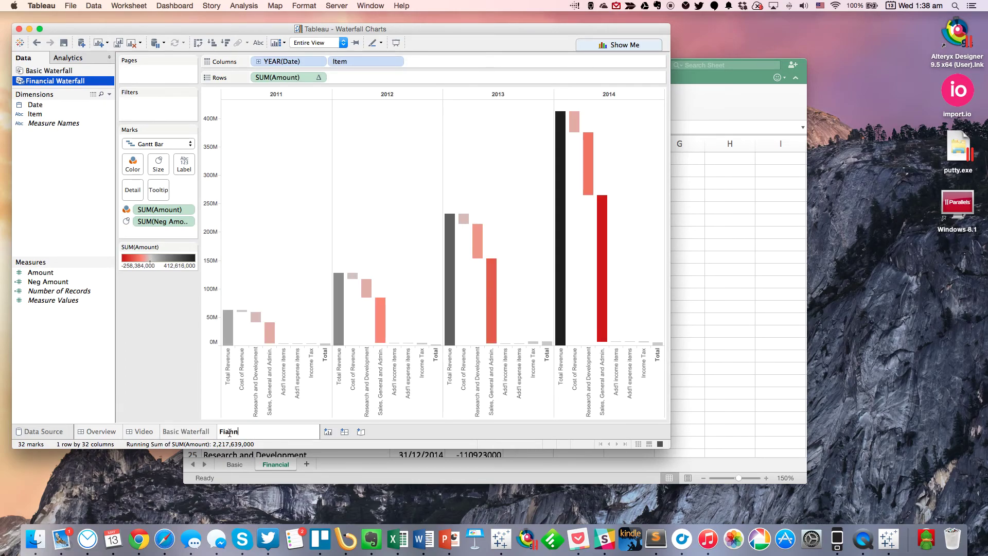
type("ancial Waterfall")
key("Return")
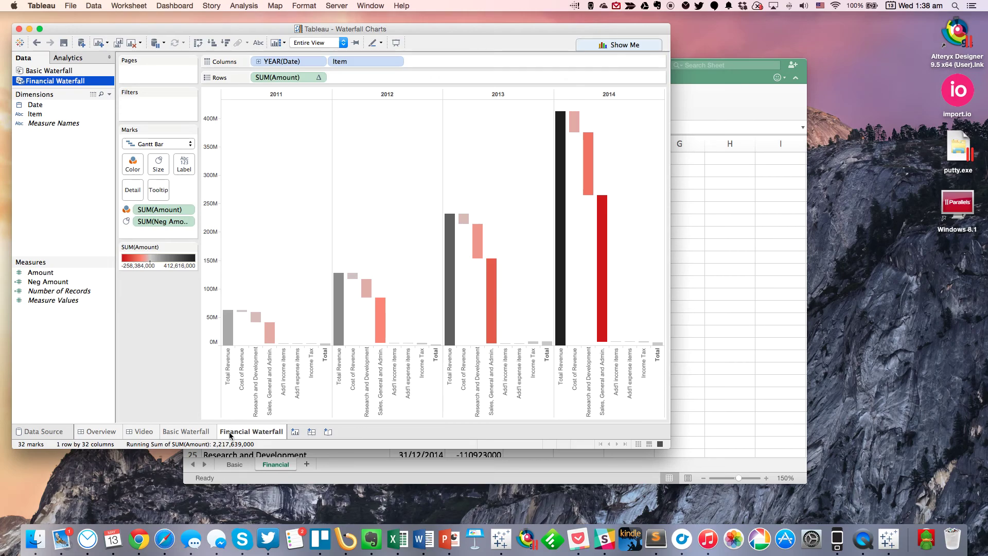